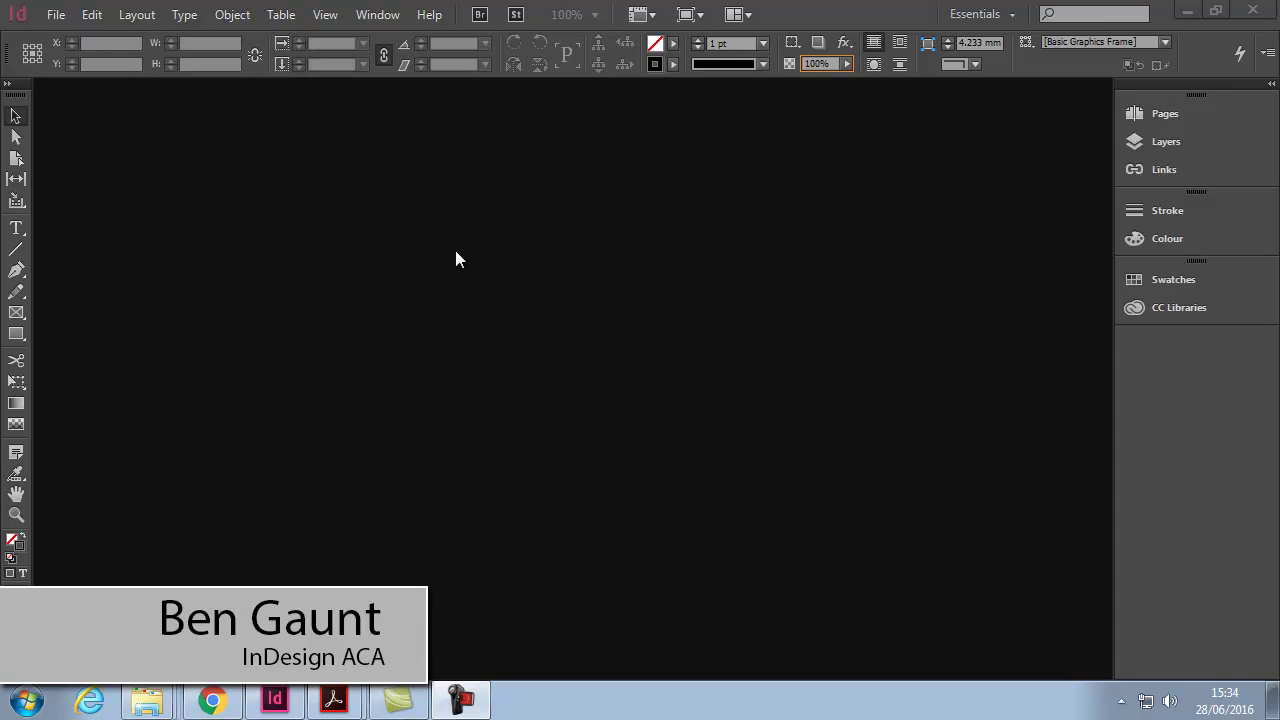
# Step: Reset the Essentials workspace and collapse the CC Libraries panel
pyautogui.click(381, 15)
pyautogui.moveTo(550, 61)
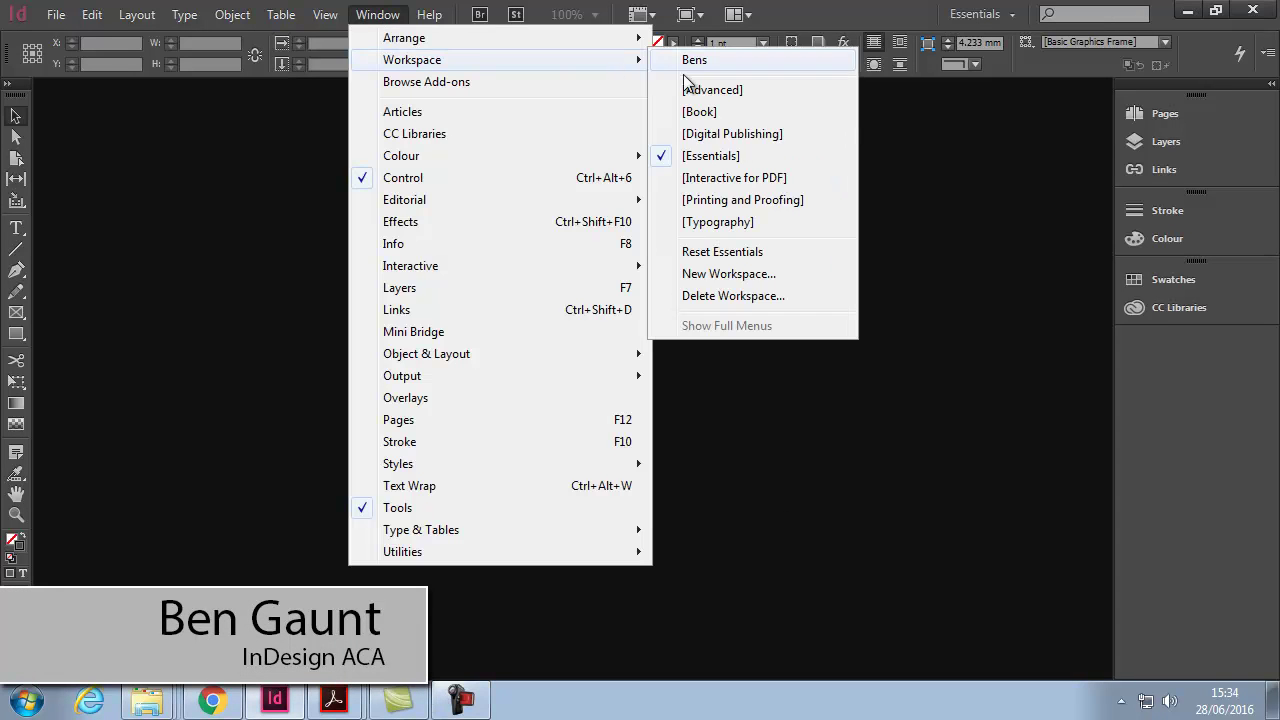
pyautogui.click(746, 257)
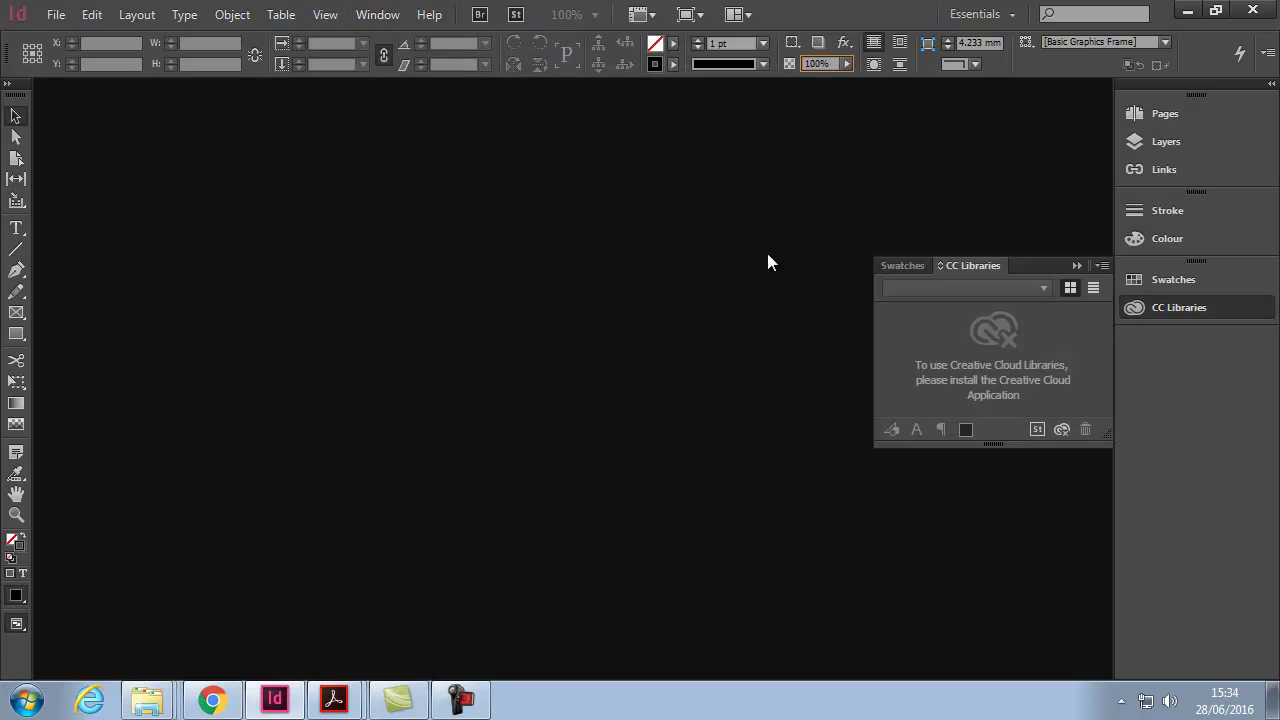
pyautogui.click(1075, 266)
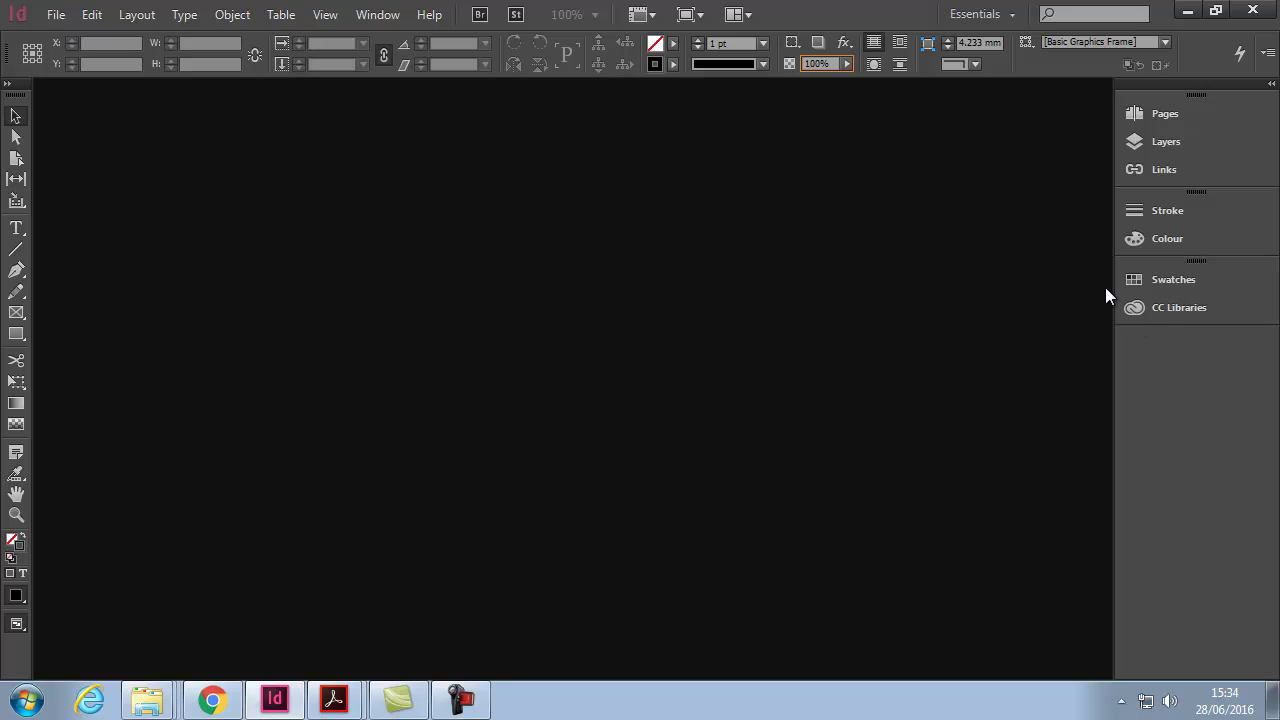
# Step: Open the file brexit.indd from the Frames 3 folder
pyautogui.click(56, 14)
pyautogui.click(80, 56)
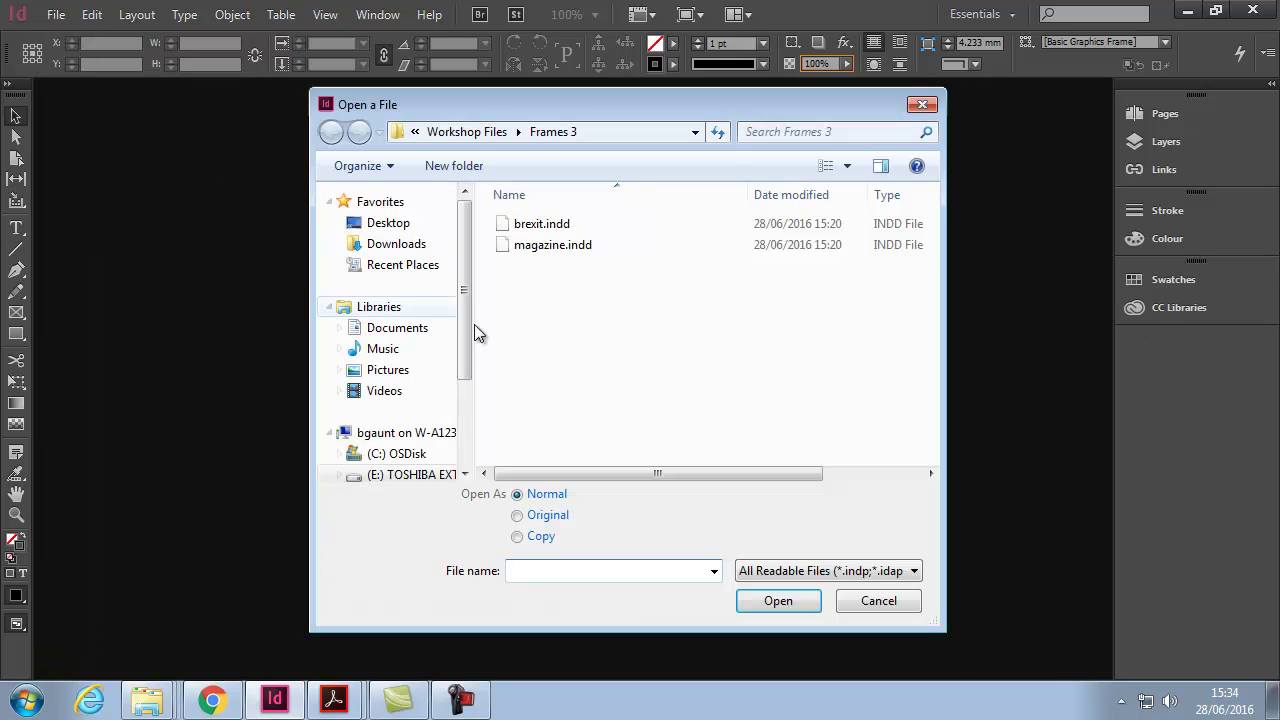
pyautogui.click(527, 226)
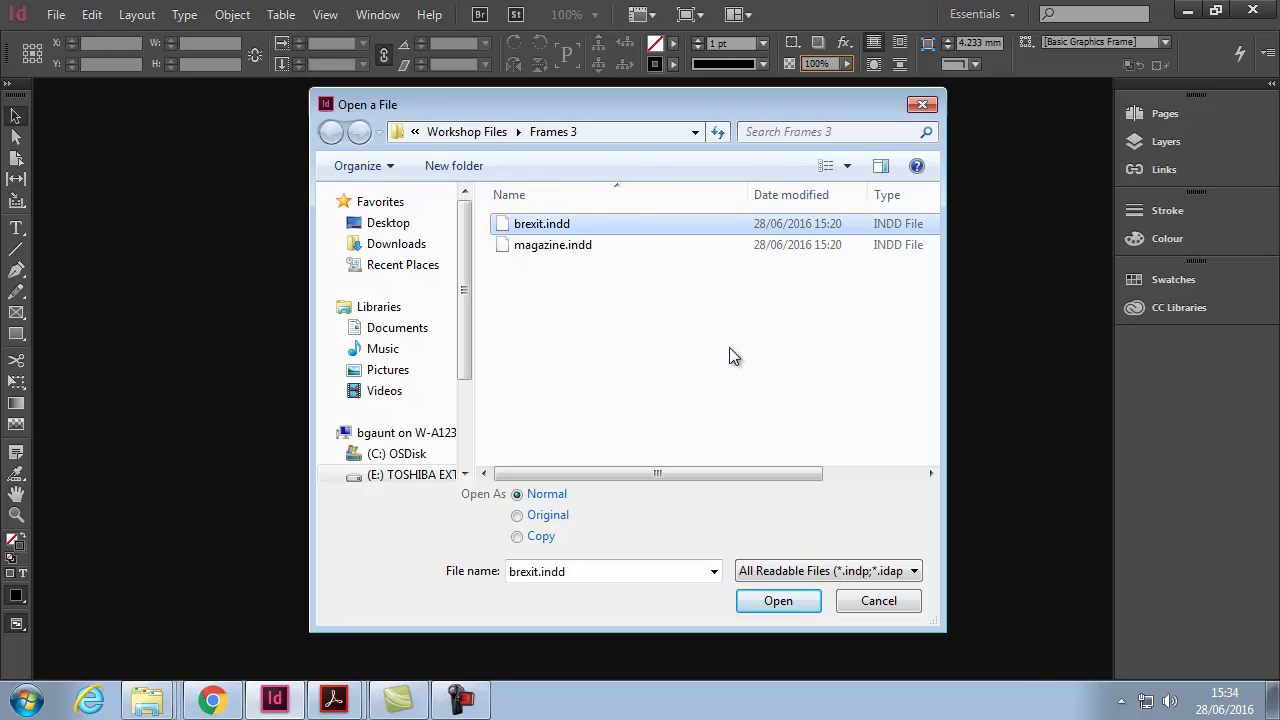
pyautogui.click(803, 600)
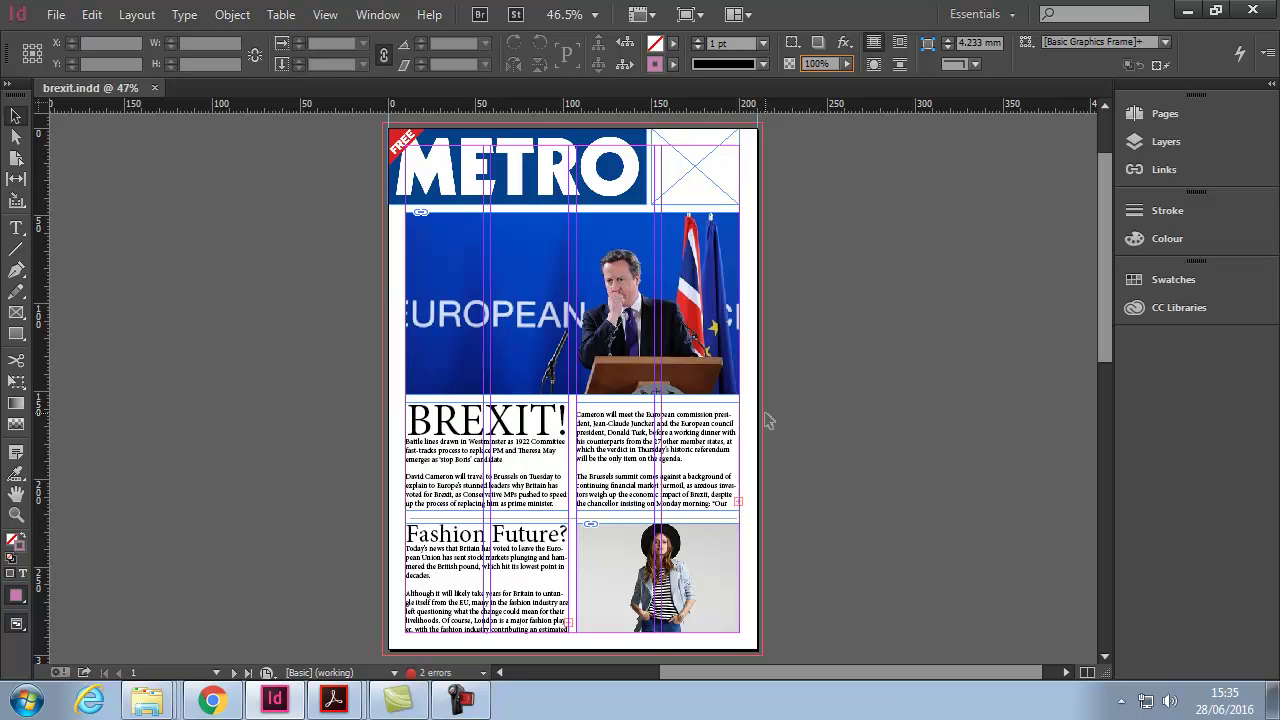
# Step: Try resizing the large photo frame below the masthead to 100 mm wide and 66 mm high, and undo both changes
pyautogui.click(543, 274)
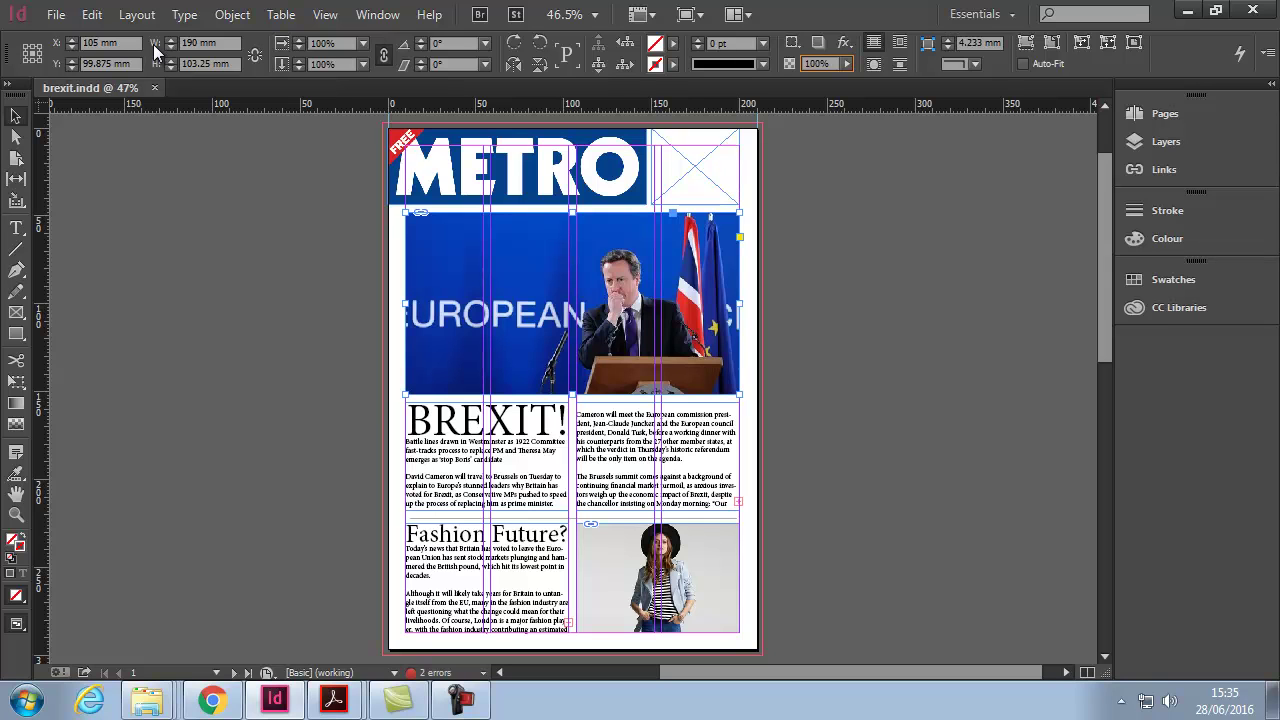
pyautogui.doubleClick(190, 43)
pyautogui.write('100mm')
pyautogui.press('Return')
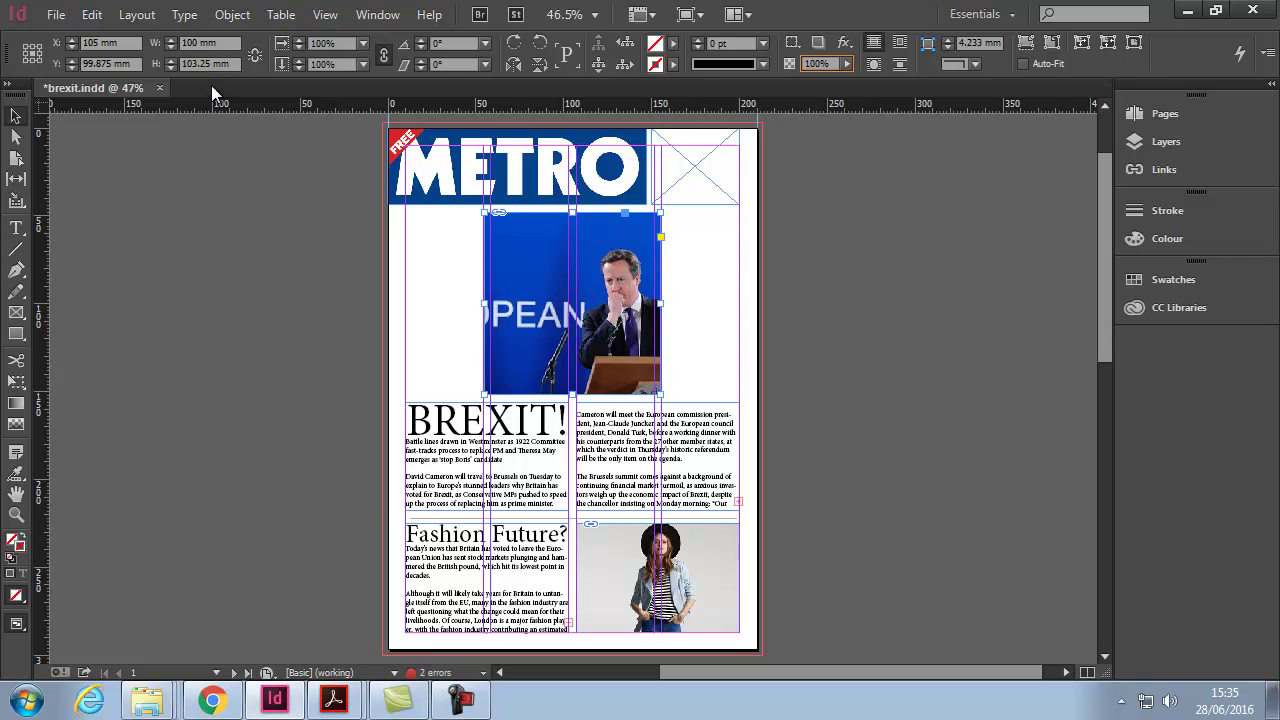
pyautogui.doubleClick(186, 63)
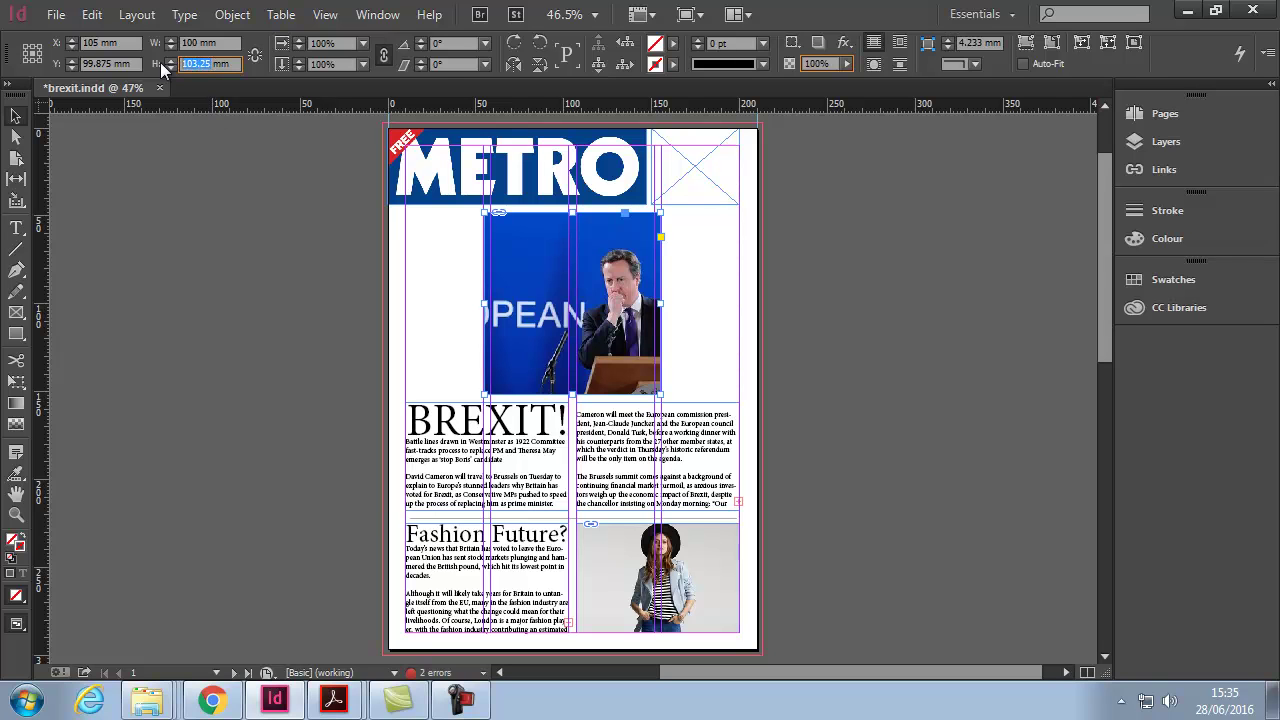
pyautogui.write('66')
pyautogui.press('Return')
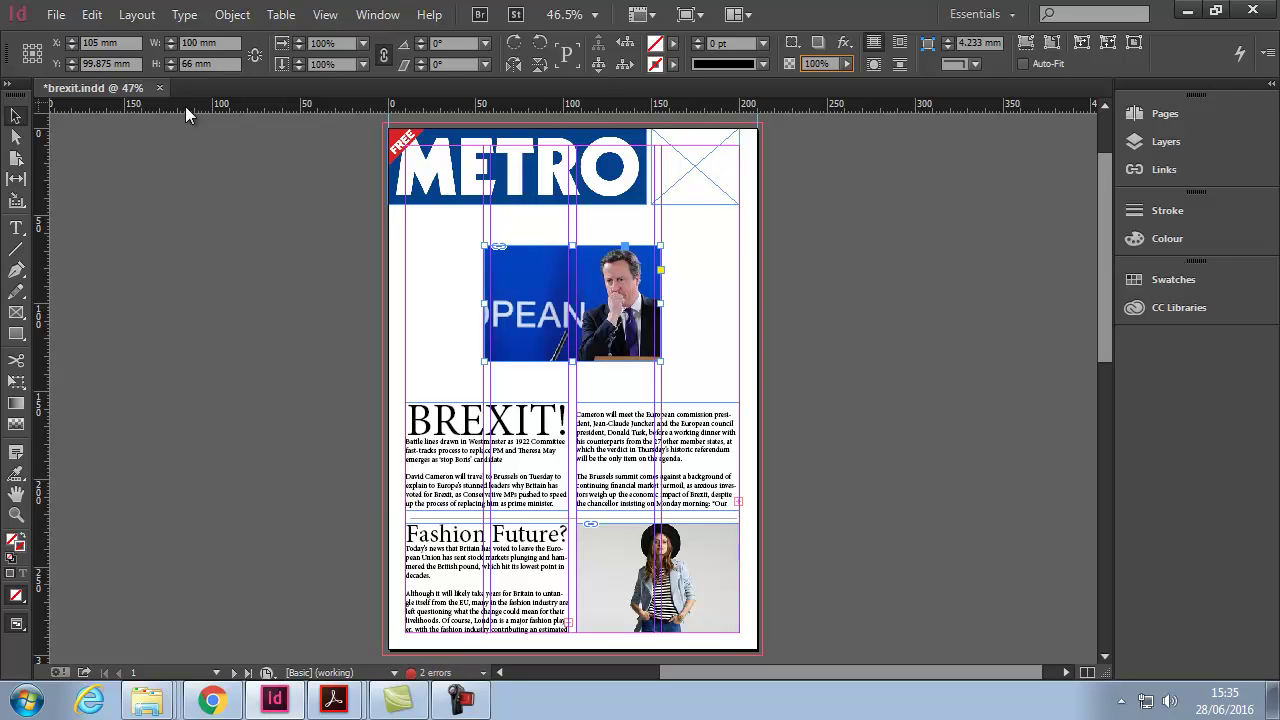
pyautogui.hotkey('ctrl', 'z')
pyautogui.hotkey('ctrl', 'z')
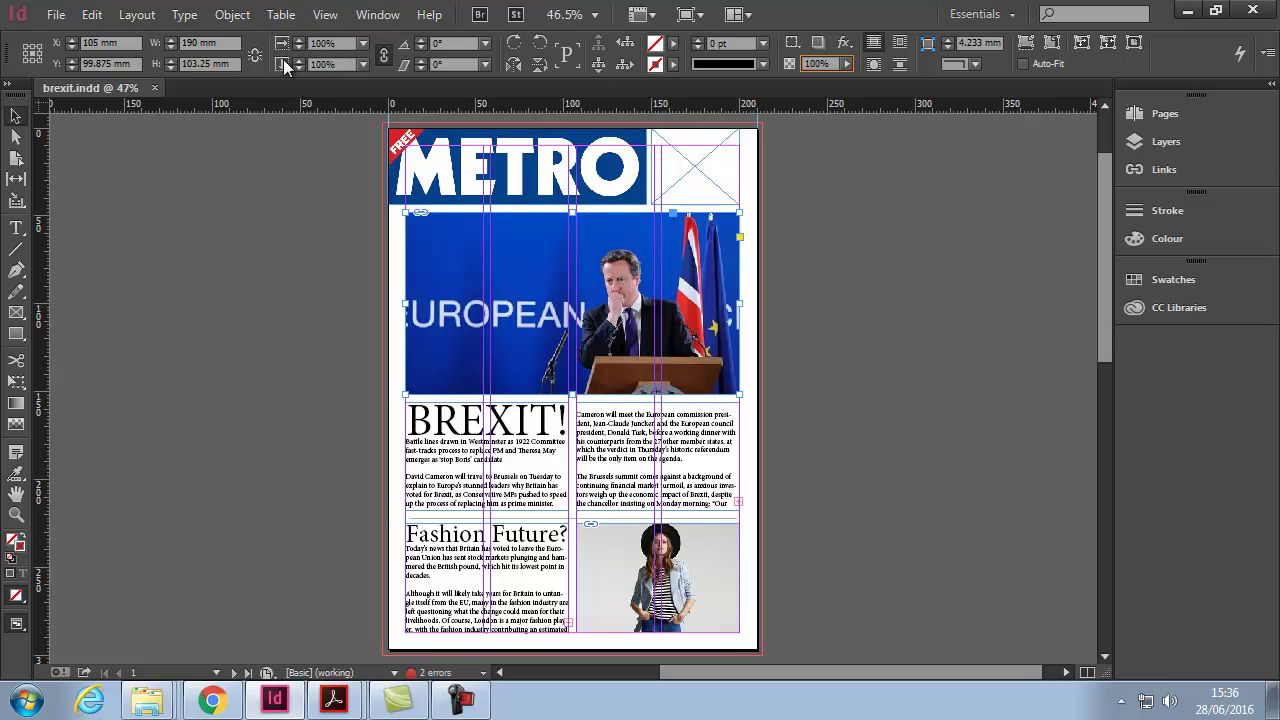
# Step: Scale the large photo to 50% and bring it back to its original size with a 200% scale
pyautogui.click(362, 44)
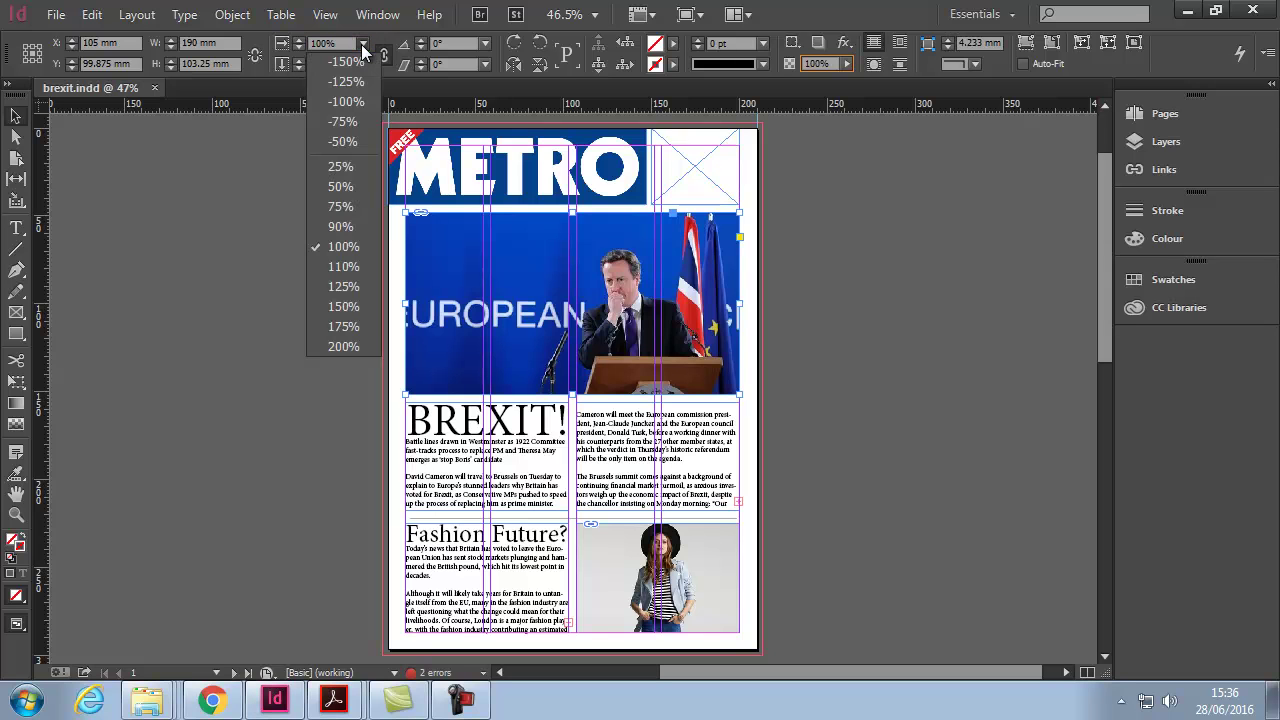
pyautogui.click(338, 187)
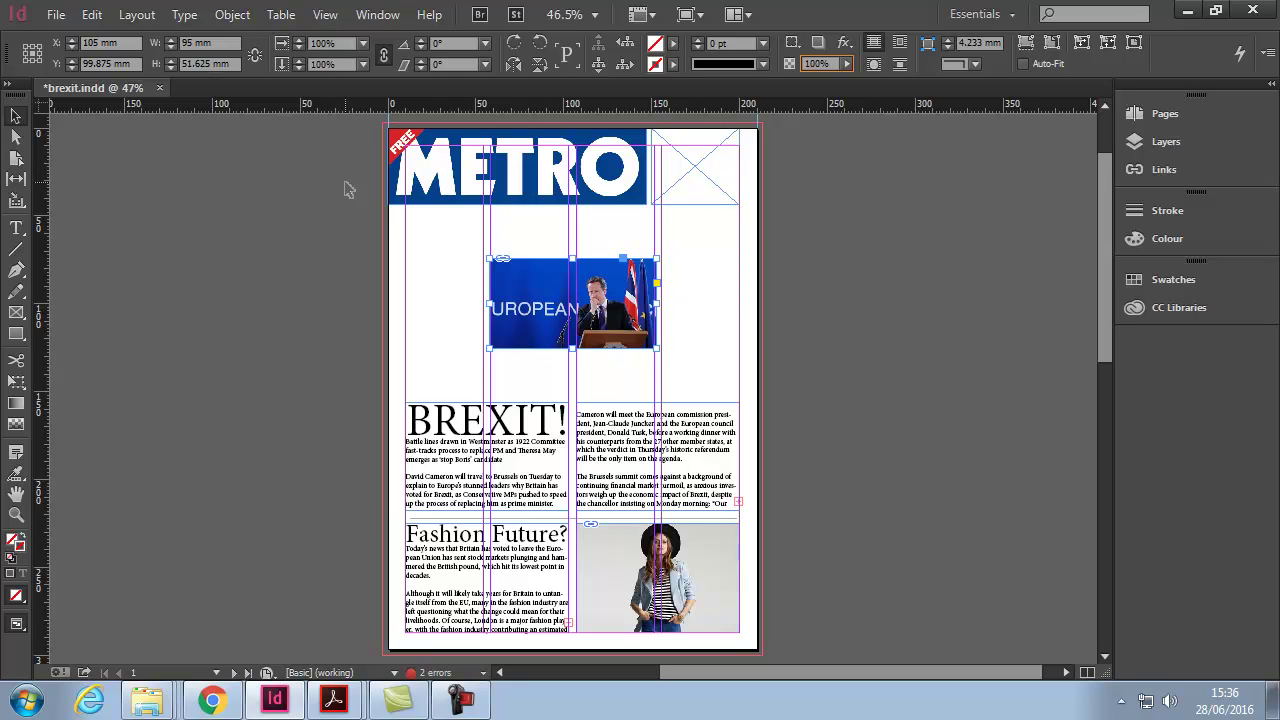
pyautogui.click(383, 57)
pyautogui.click(322, 60)
pyautogui.write('200')
pyautogui.press('Return')
pyautogui.hotkey('ctrl', 's')
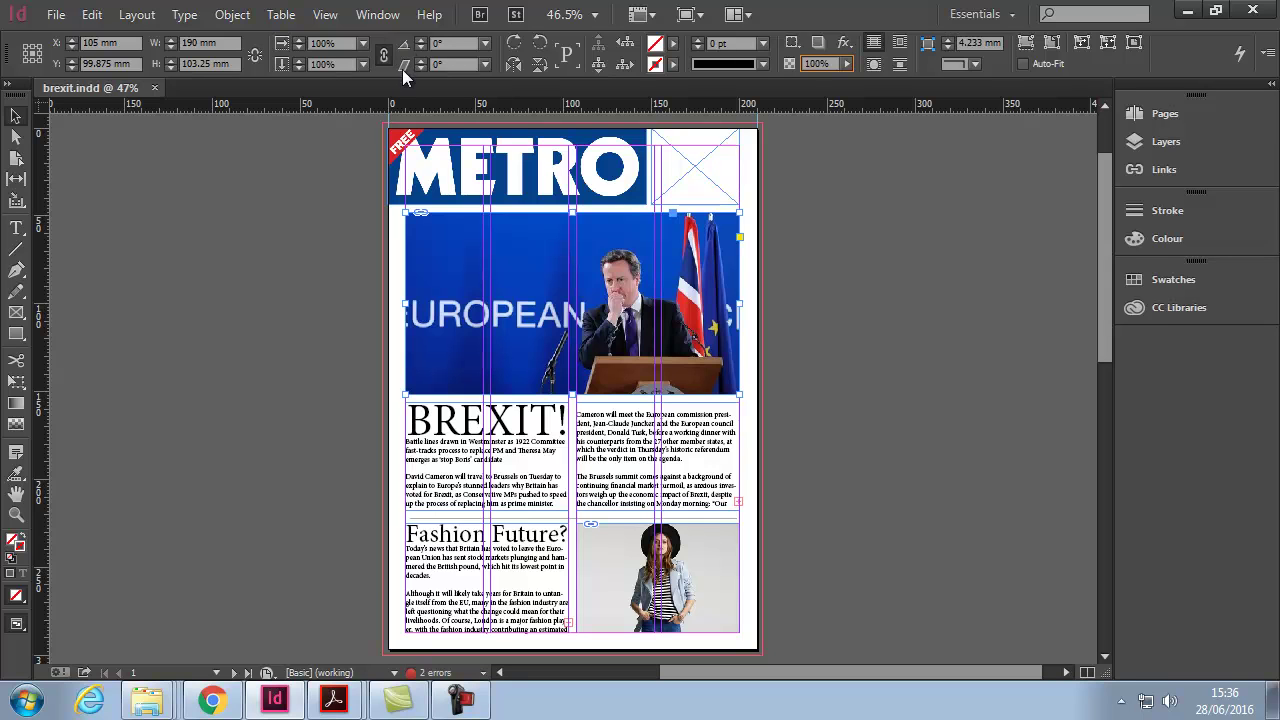
# Step: Try shearing the large photo by 20° and by 45°, and undo both shears
pyautogui.click(484, 65)
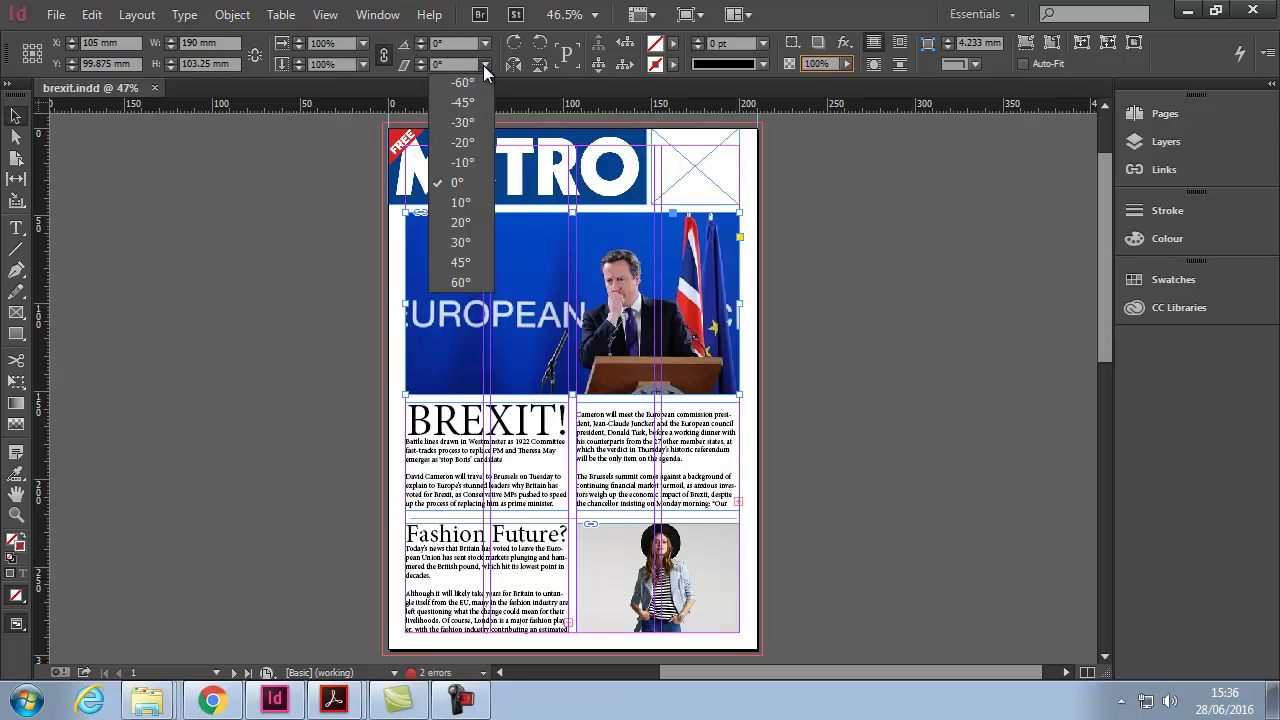
pyautogui.click(466, 222)
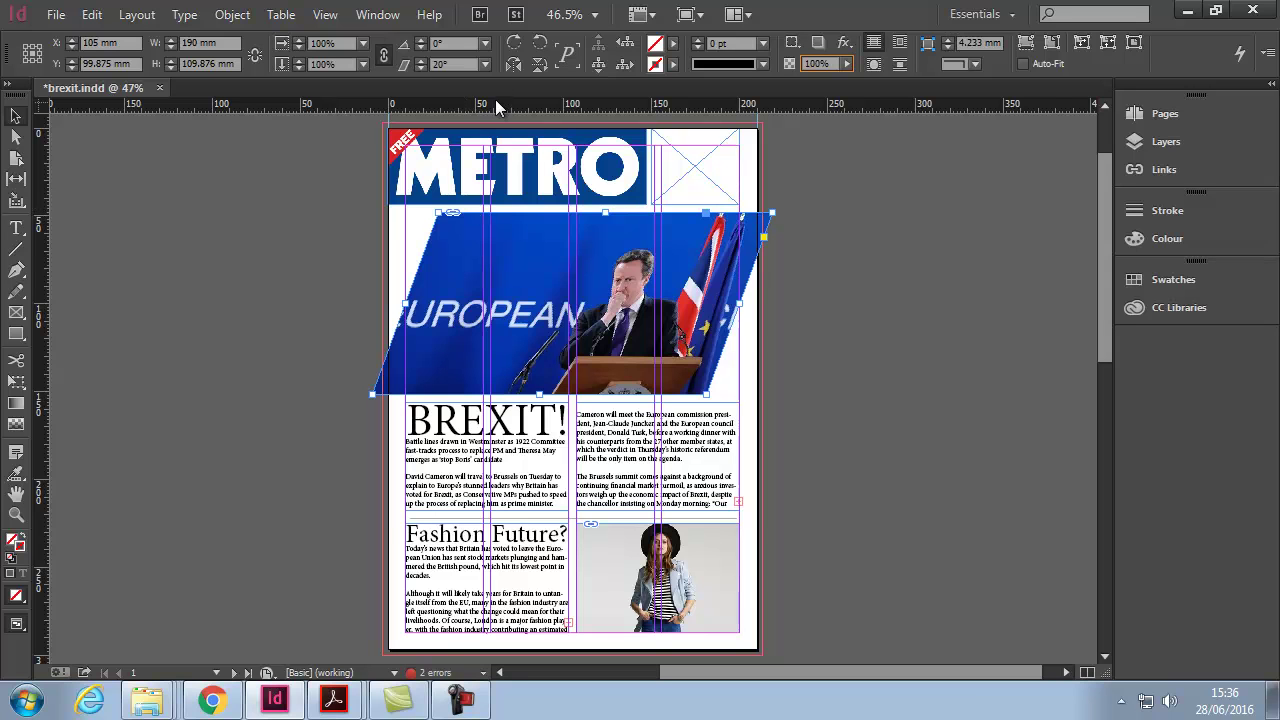
pyautogui.click(485, 64)
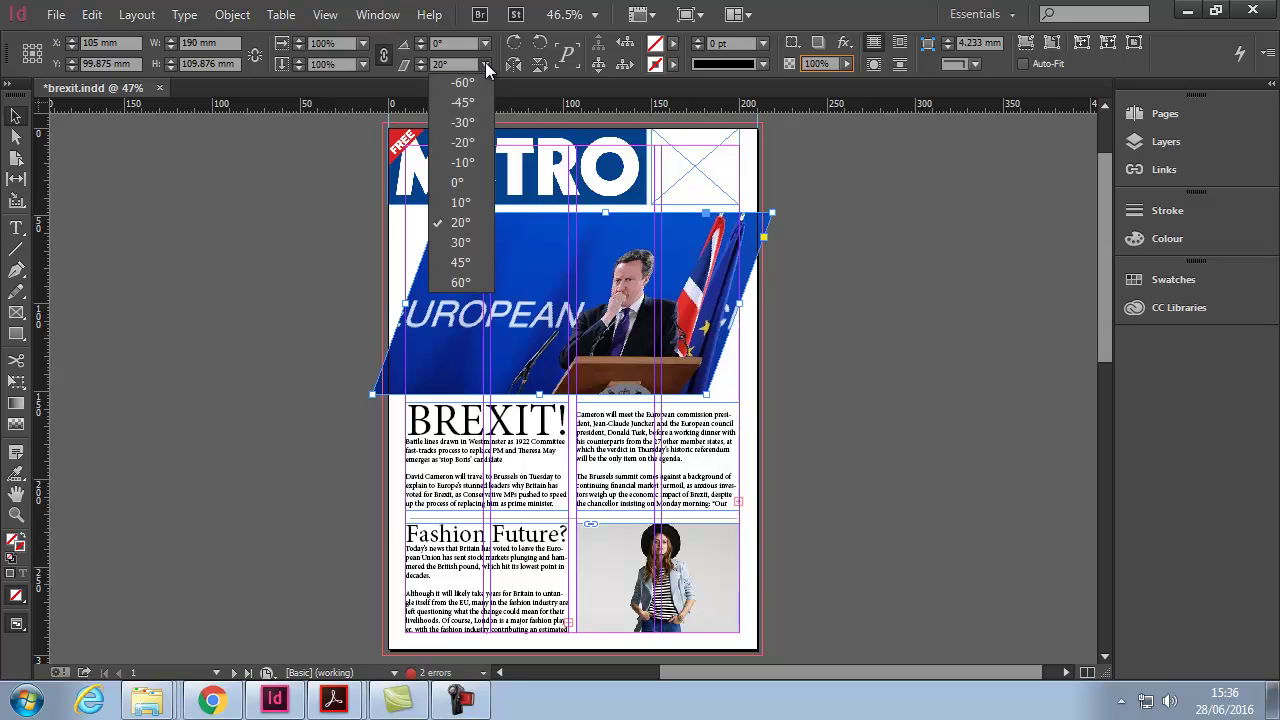
pyautogui.click(466, 266)
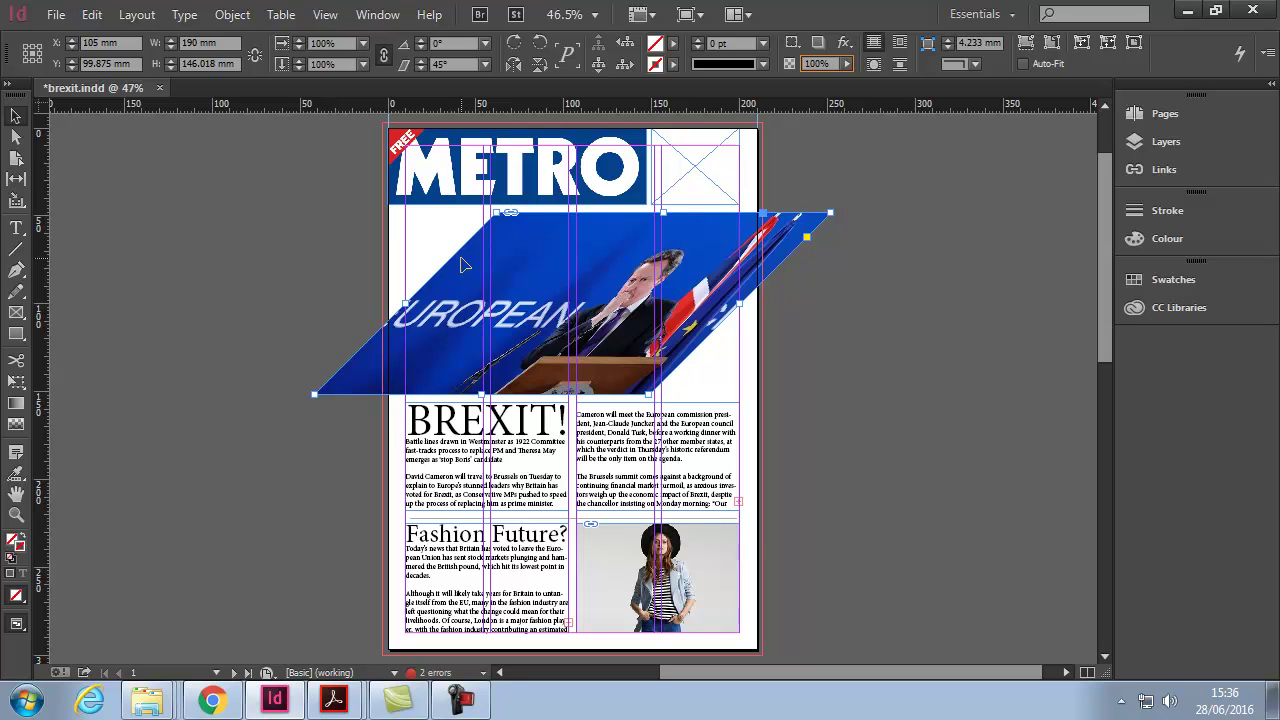
pyautogui.hotkey('ctrl', 'z')
pyautogui.hotkey('ctrl', 'z')
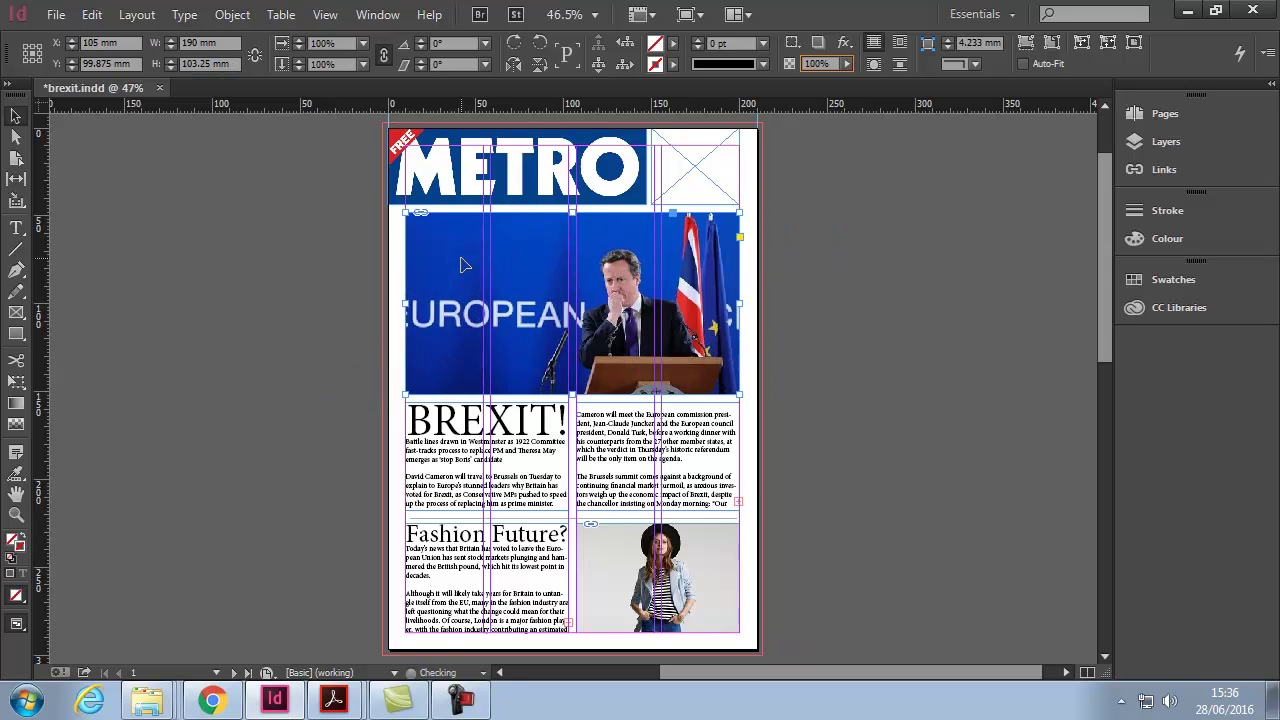
pyautogui.hotkey('ctrl', 's')
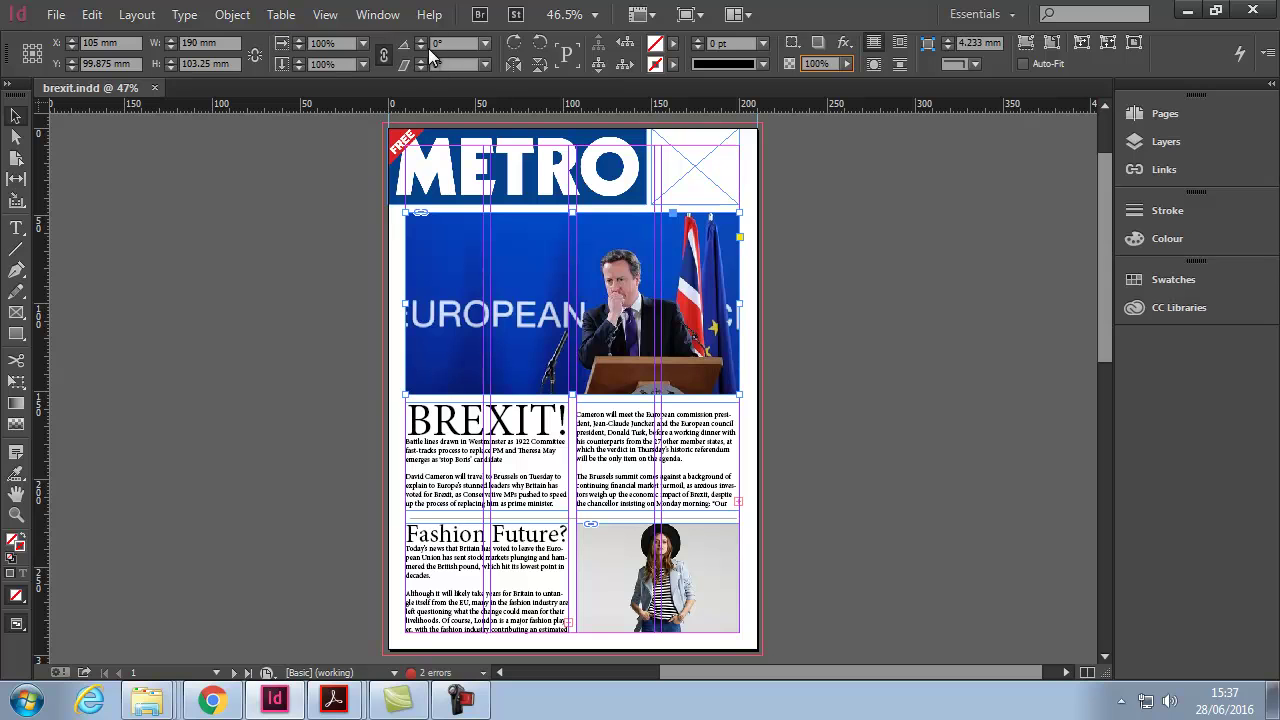
# Step: Try rotating the large photo by 60° and undo the rotation
pyautogui.click(486, 44)
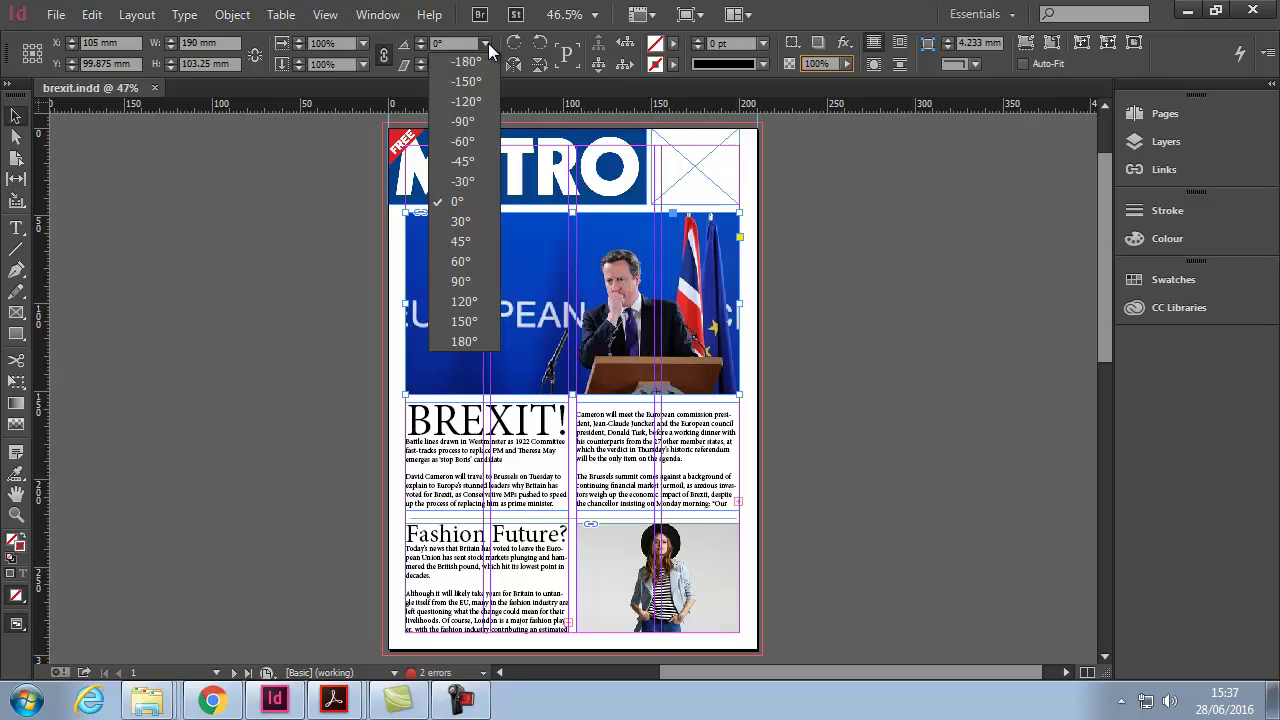
pyautogui.click(478, 261)
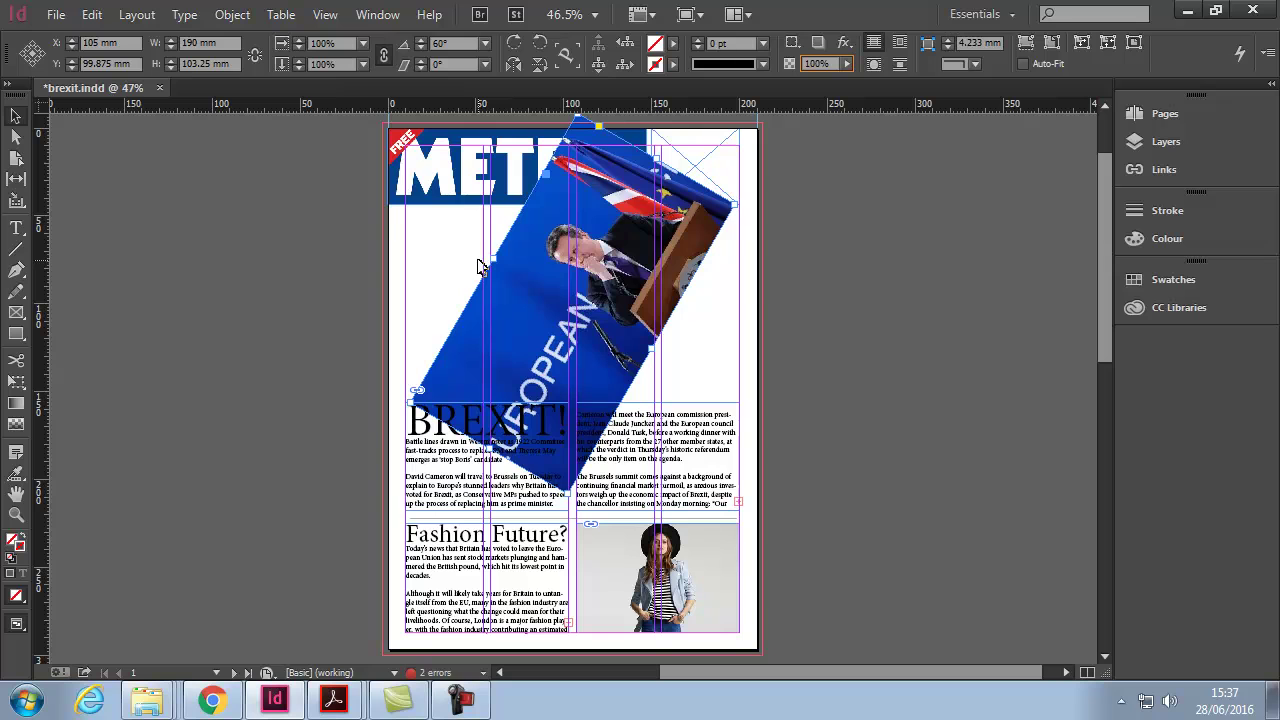
pyautogui.hotkey('ctrl', 'z')
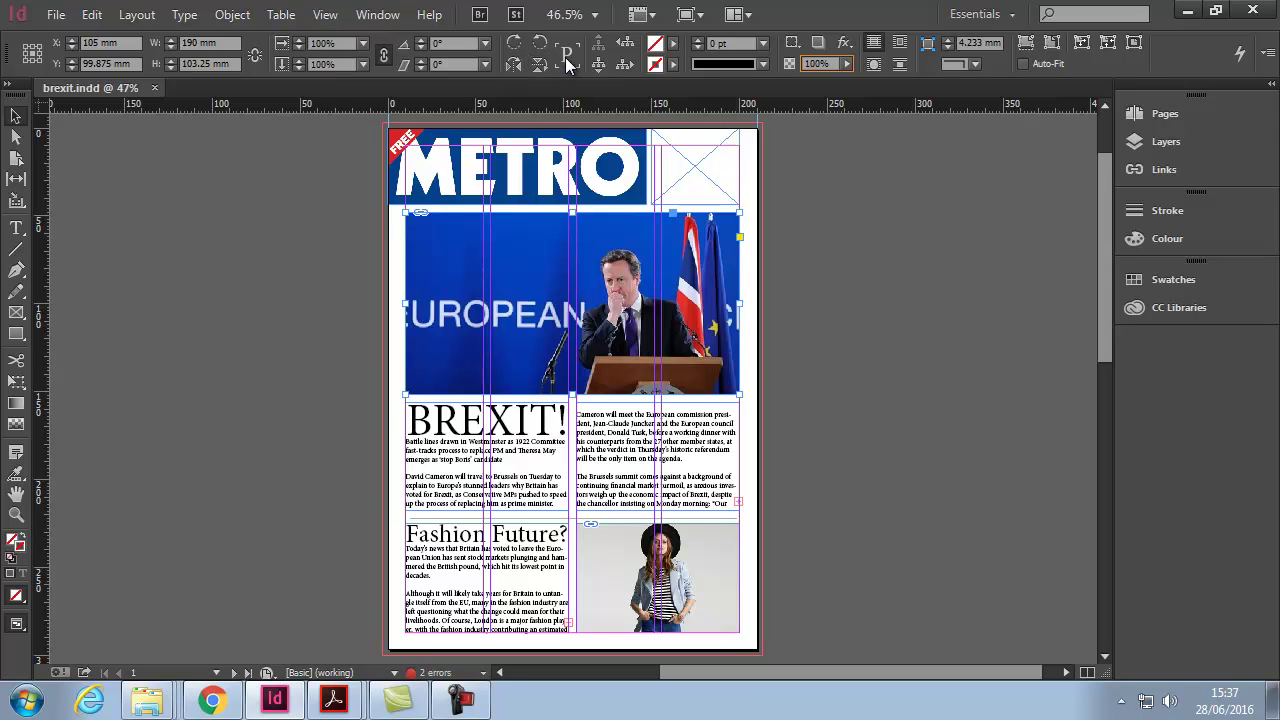
# Step: Try flipping the large photo horizontally and vertically, returning it to its original orientation
pyautogui.click(515, 72)
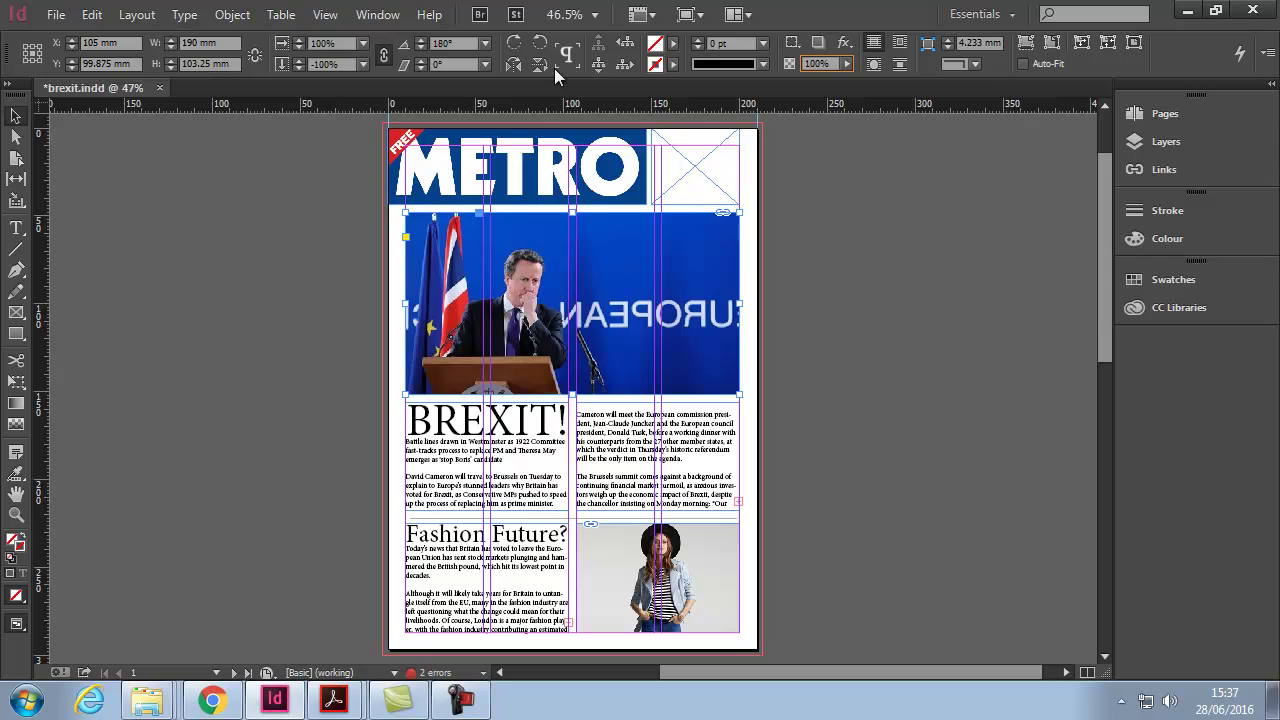
pyautogui.click(514, 66)
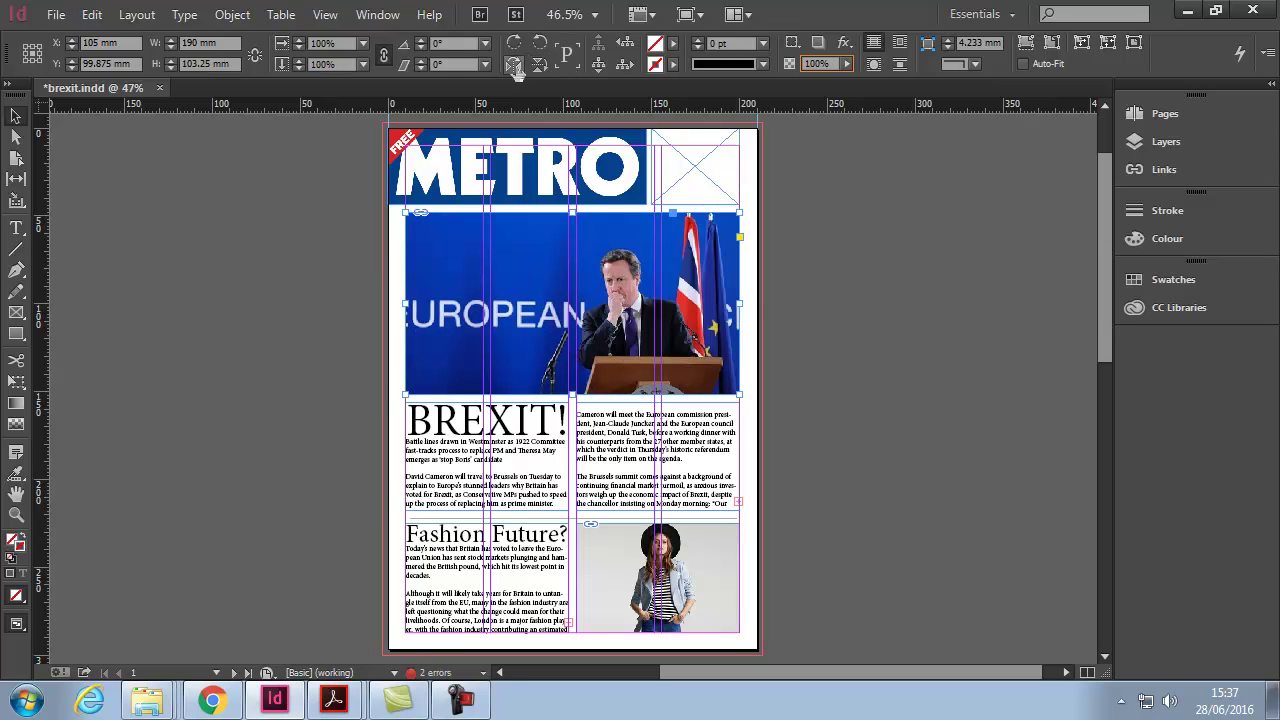
pyautogui.click(538, 65)
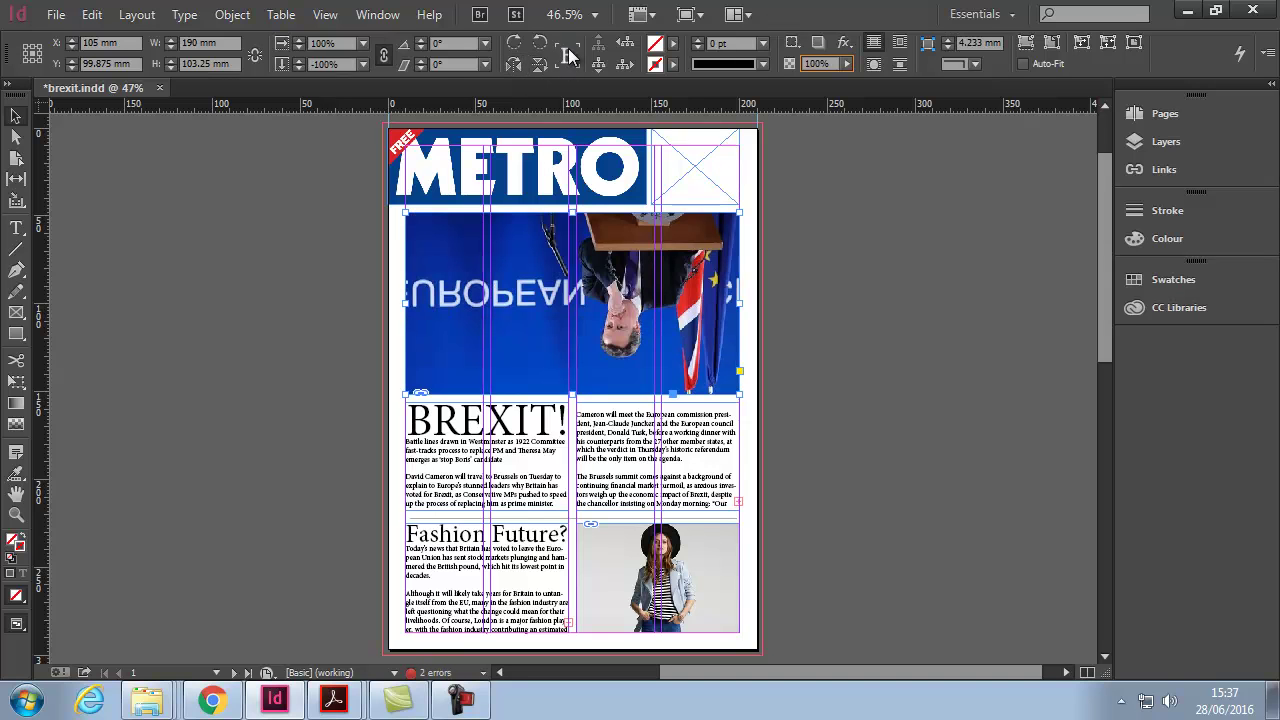
pyautogui.click(514, 65)
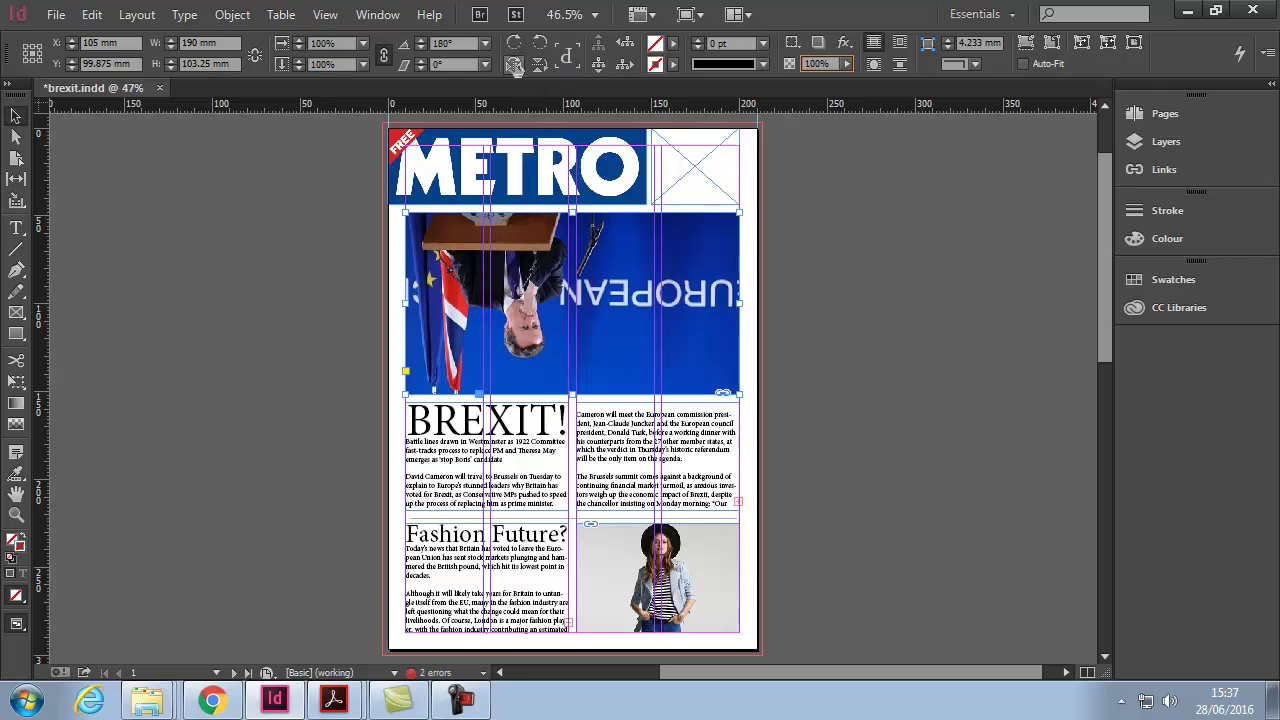
pyautogui.click(514, 65)
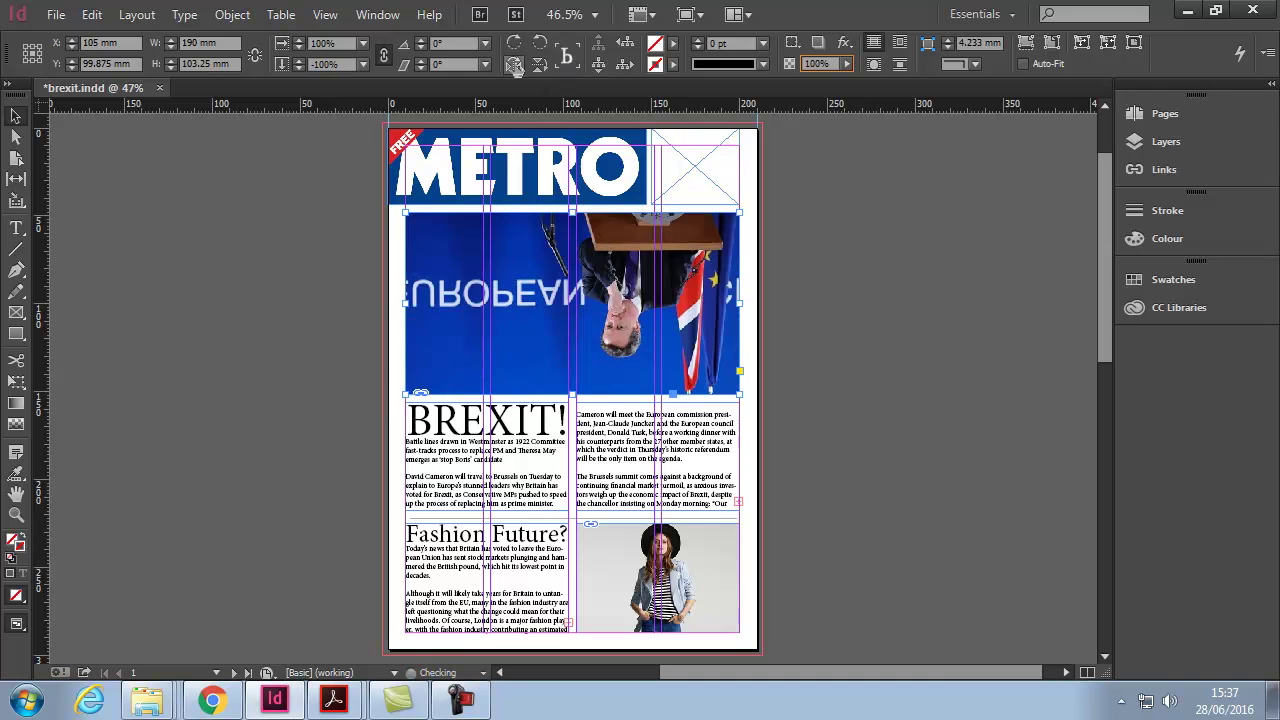
pyautogui.click(514, 65)
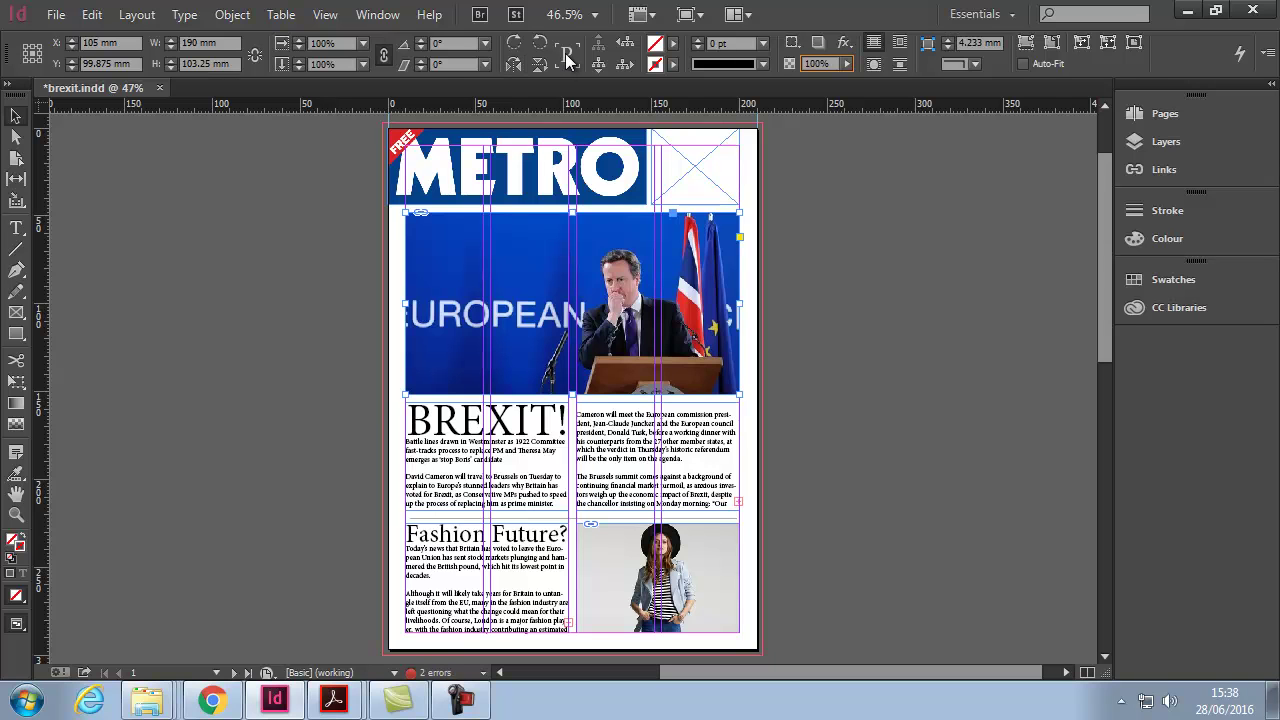
# Step: Rotate the large photo 90° clockwise and turn it back 90° anticlockwise
pyautogui.click(515, 45)
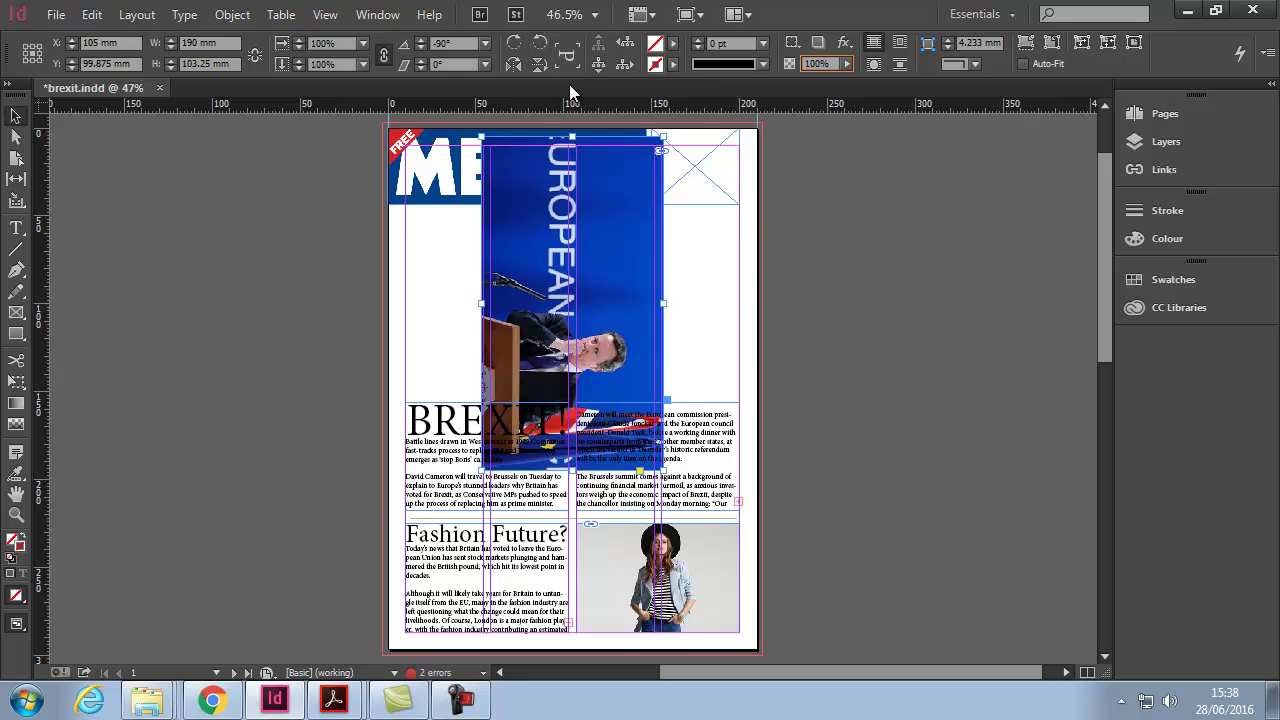
pyautogui.click(539, 43)
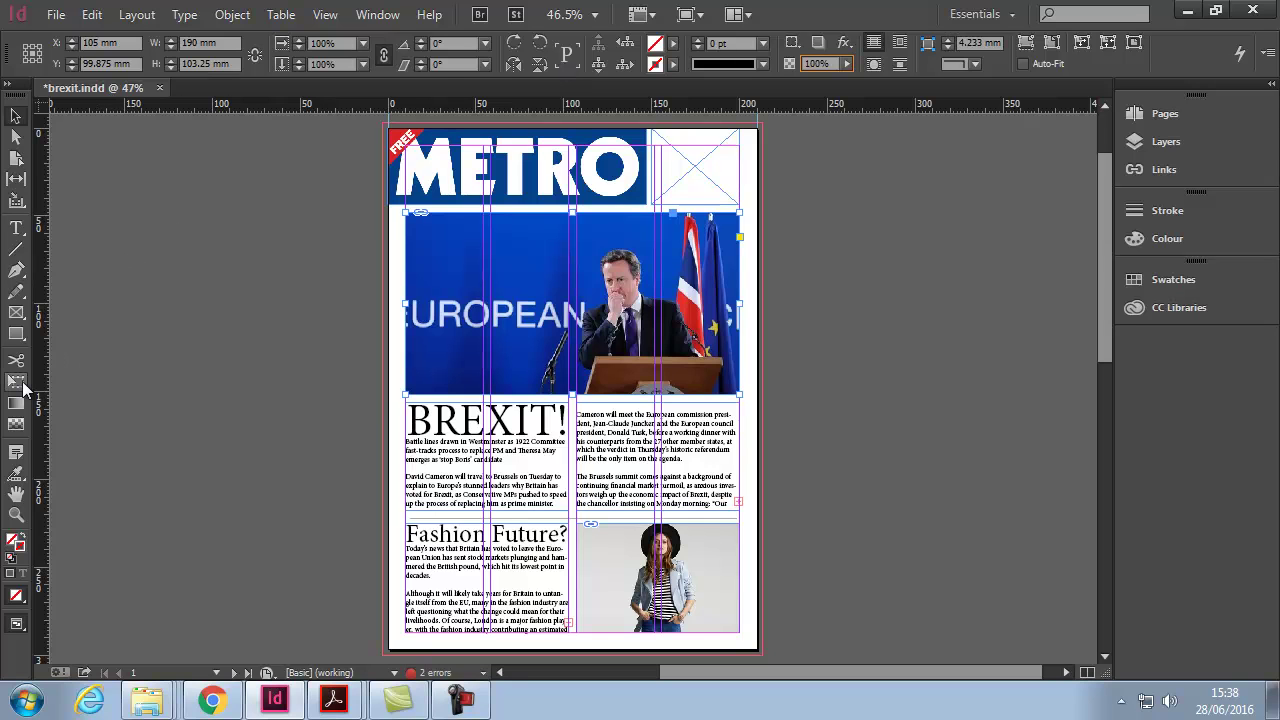
# Step: Try moving and resizing the large photo with the Free Transform tool, including a reduction to about 111 × 60 mm, and undo the changes
pyautogui.click(22, 385)
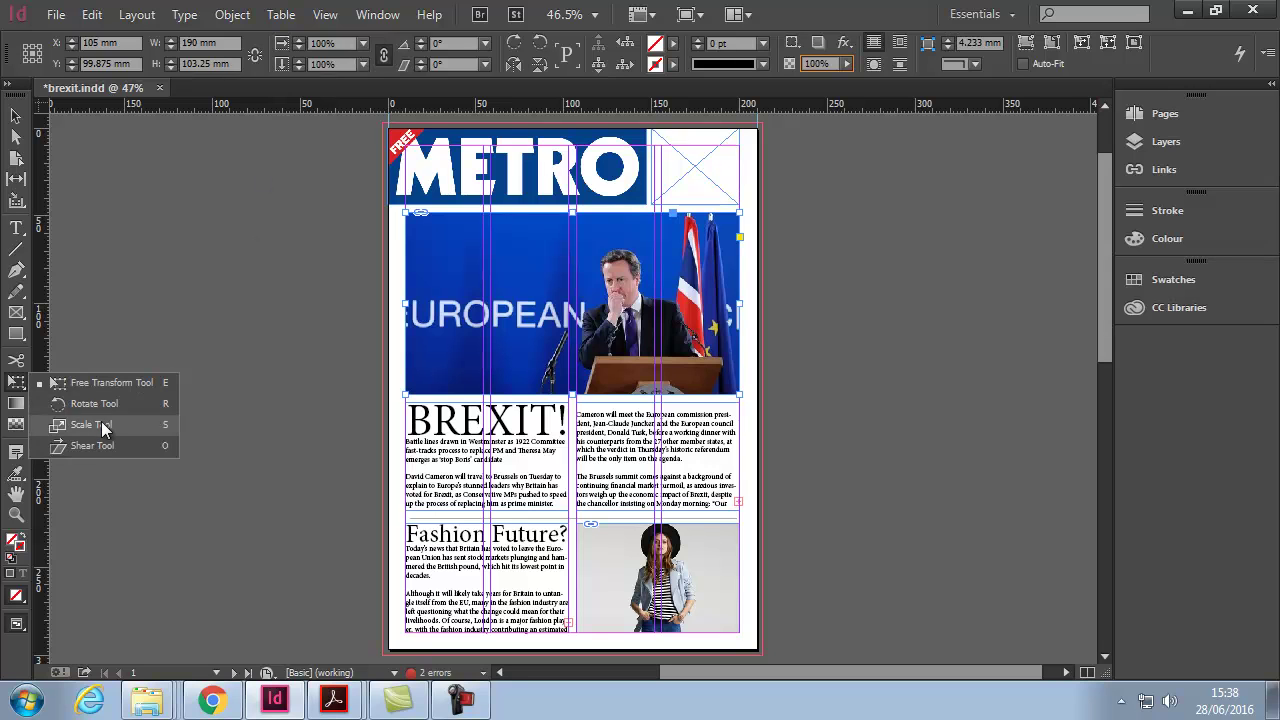
pyautogui.click(103, 383)
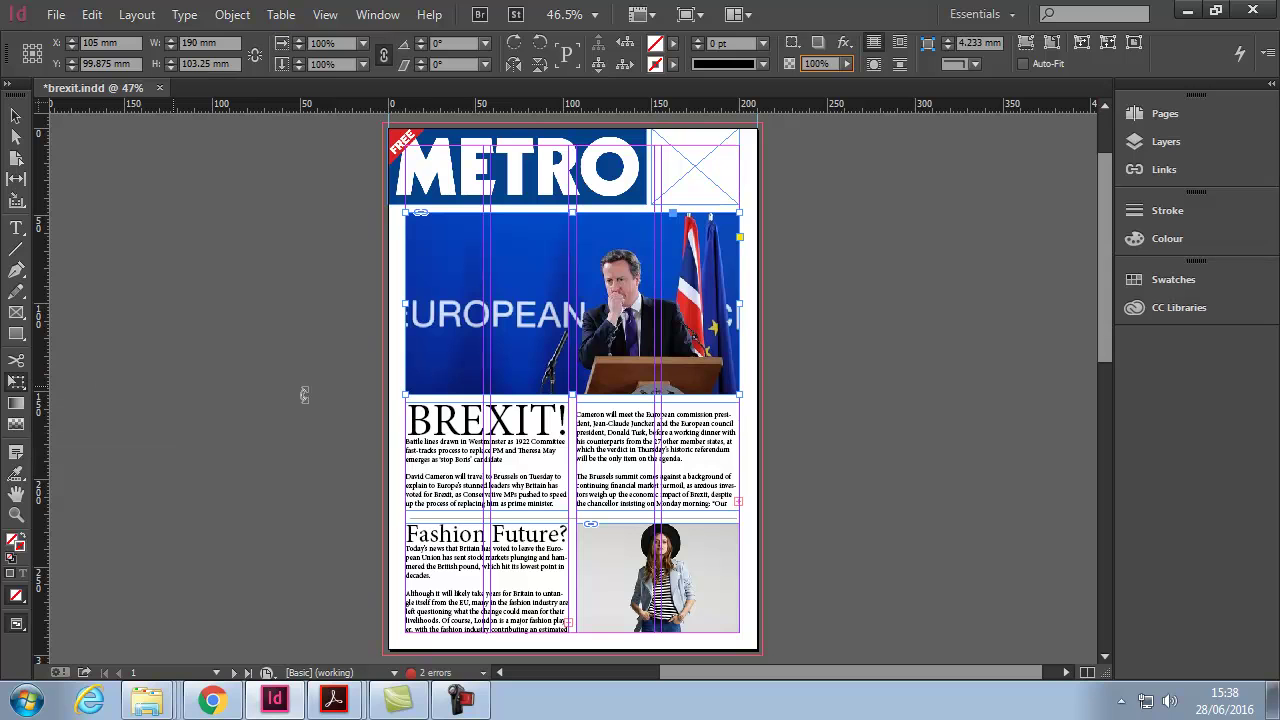
pyautogui.moveTo(405, 397); pyautogui.dragTo(608, 380)
pyautogui.moveTo(609, 295); pyautogui.dragTo(459, 295)
pyautogui.hotkey('ctrl', 'z')
pyautogui.hotkey('ctrl', 'z')
pyautogui.hotkey('ctrl', 'z')
pyautogui.moveTo(404, 395); pyautogui.dragTo(544, 318)
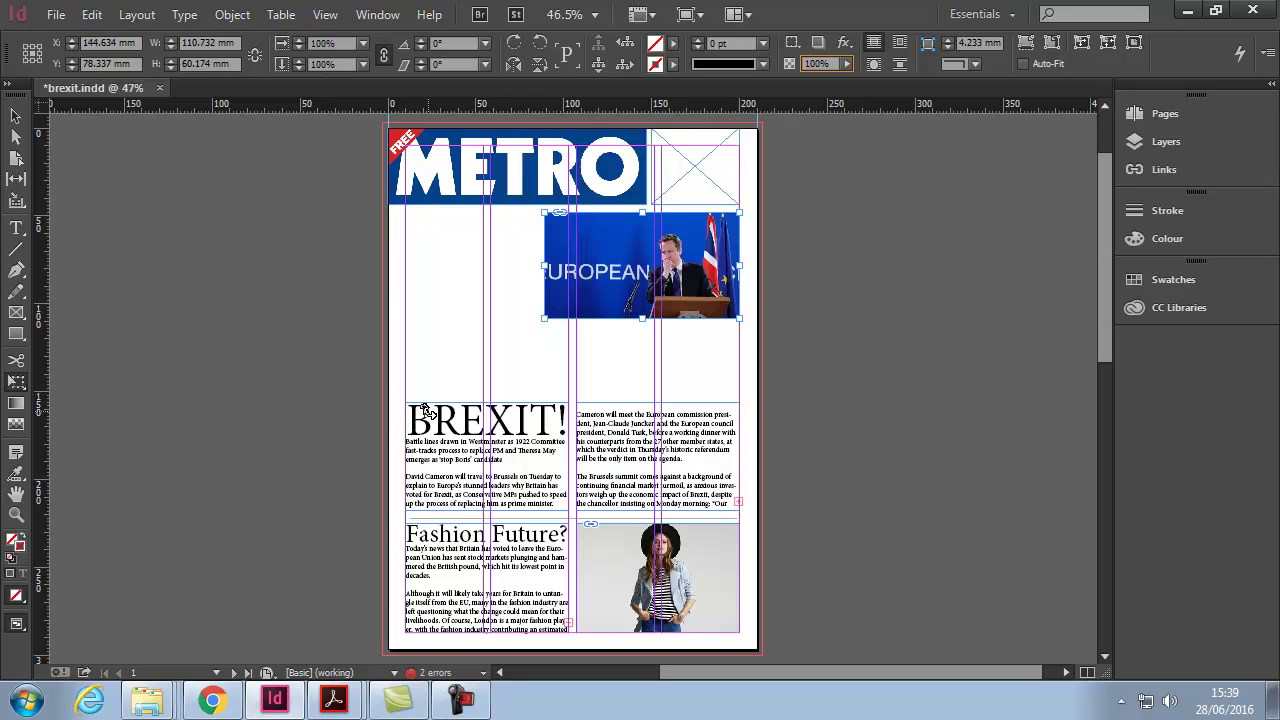
pyautogui.hotkey('ctrl', 'z')
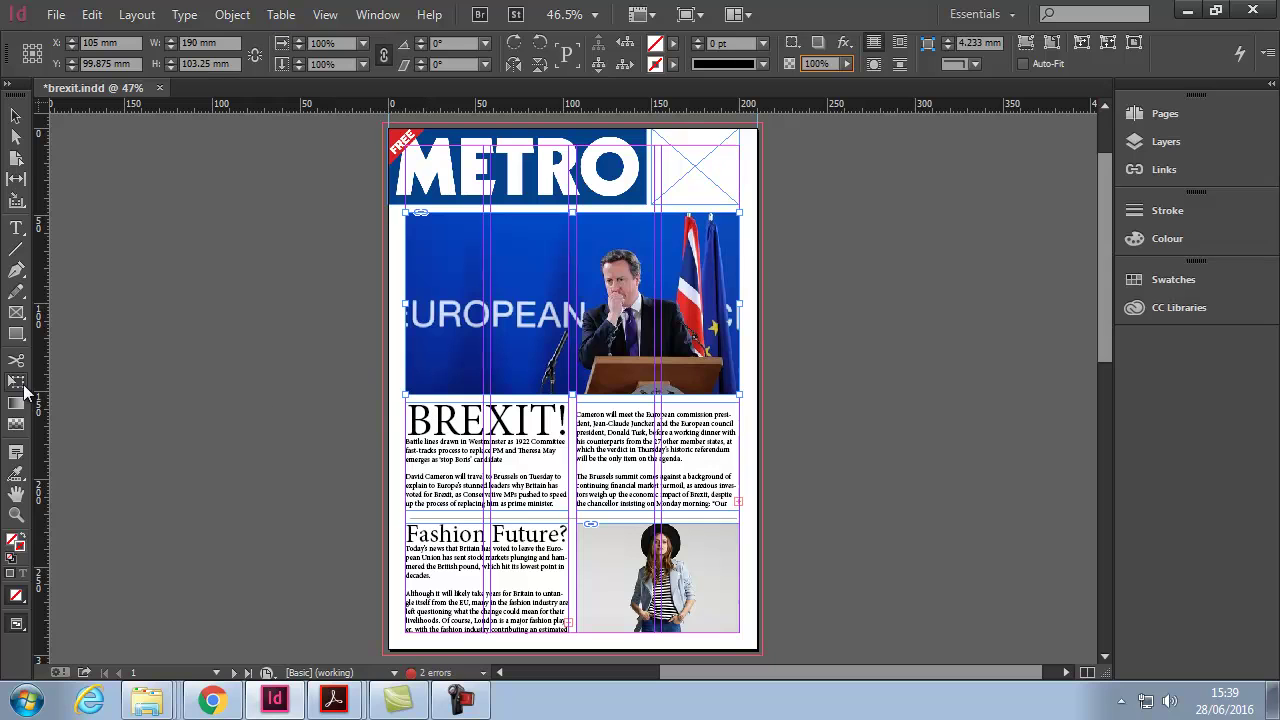
# Step: Try rotating the large photo about 19° around its centre with the Rotate tool, and undo the rotation
pyautogui.click(22, 390)
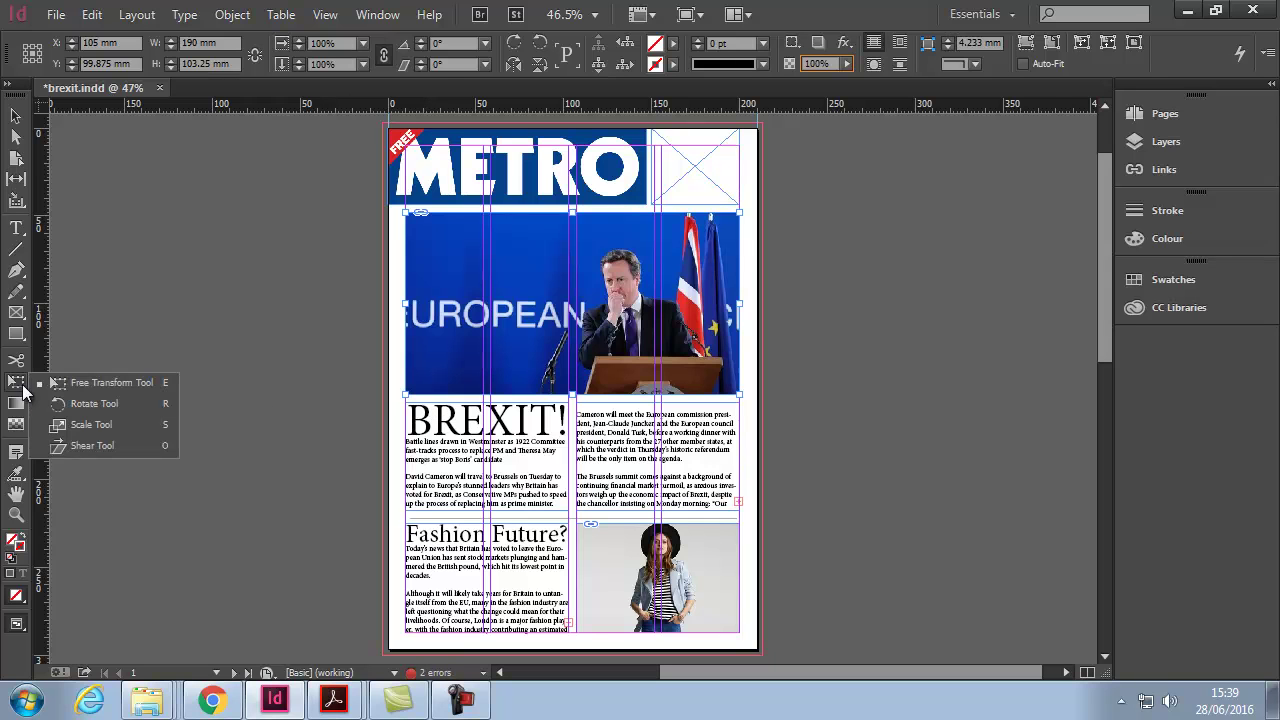
pyautogui.click(108, 403)
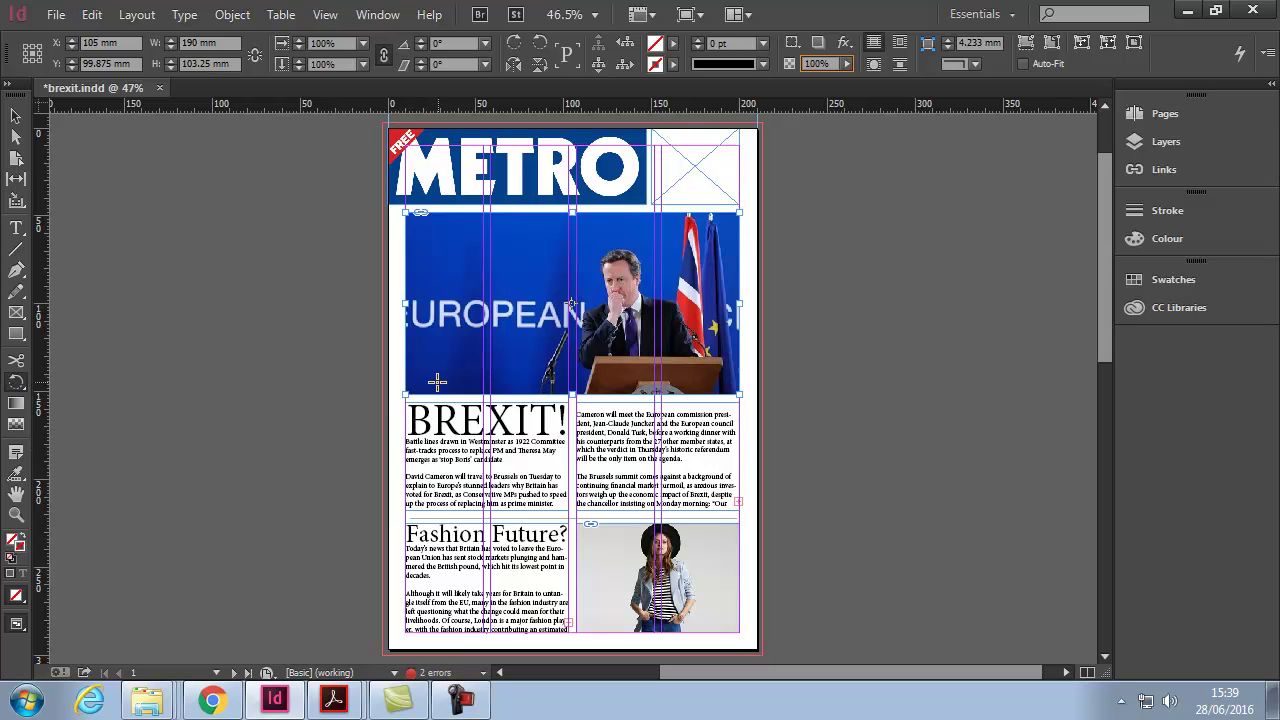
pyautogui.moveTo(438, 381); pyautogui.dragTo(589, 383)
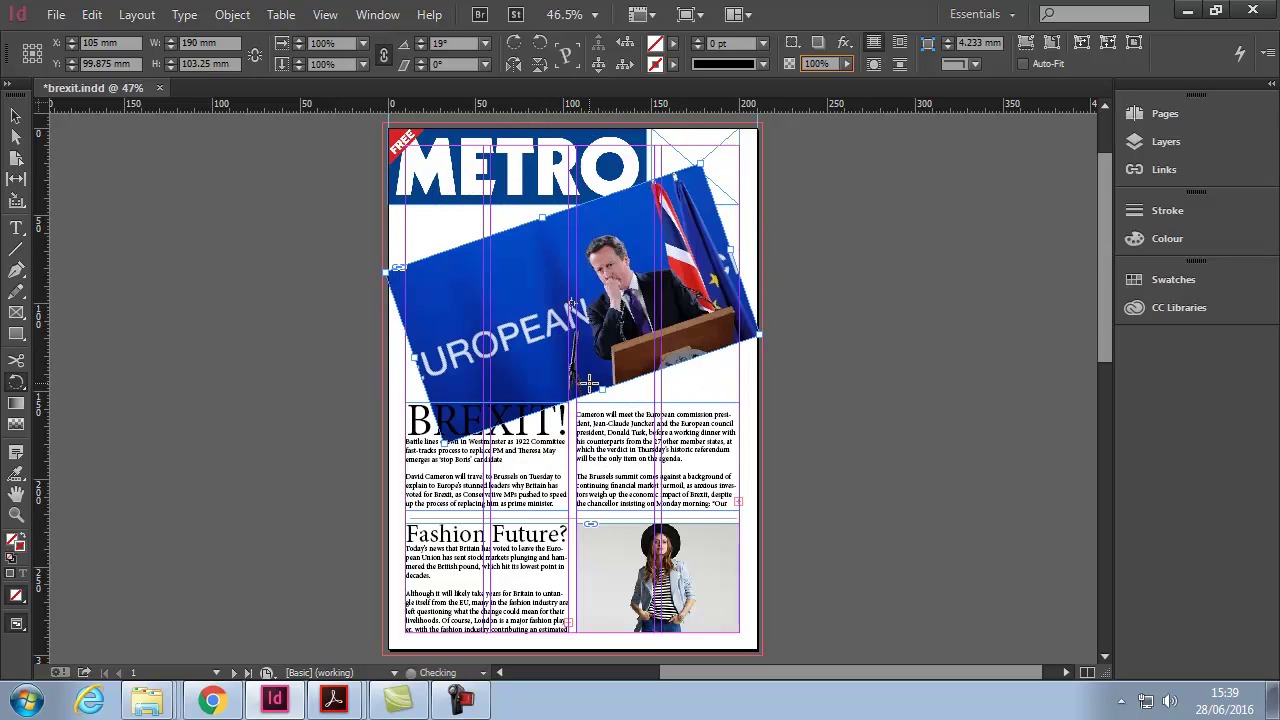
pyautogui.hotkey('ctrl', 'z')
pyautogui.hotkey('ctrl', 'z')
pyautogui.hotkey('ctrl', 'z')
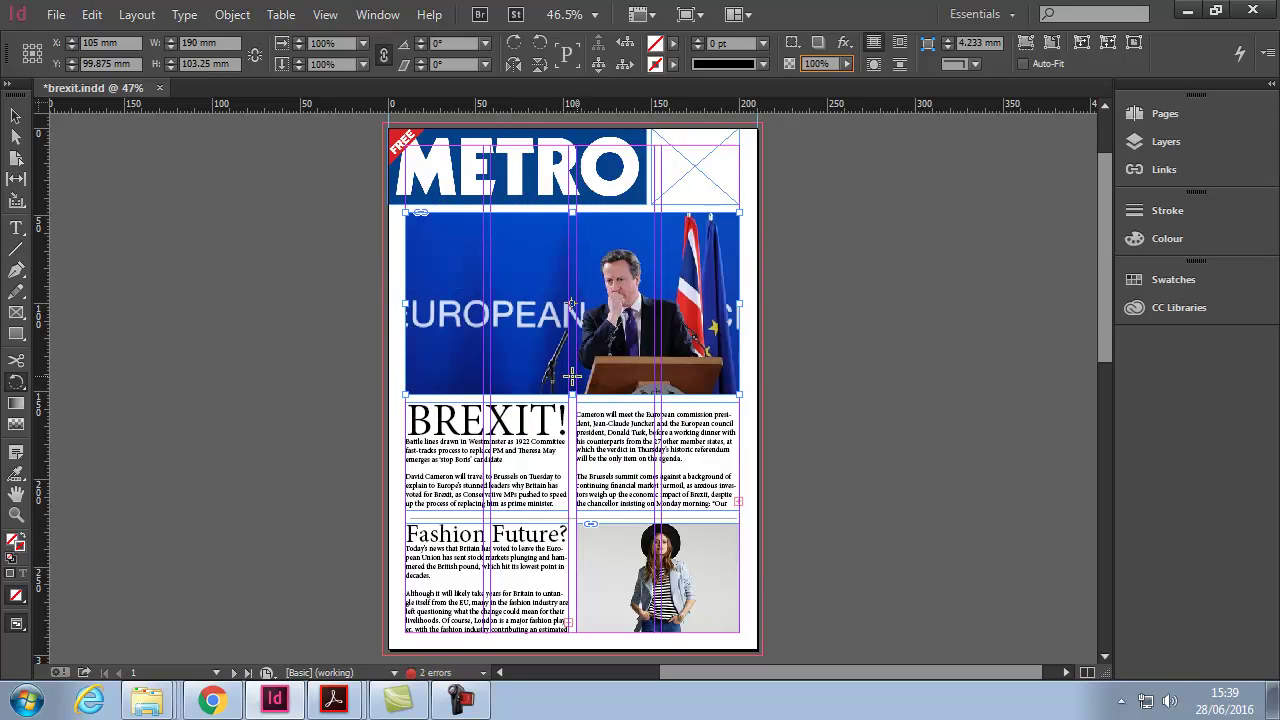
# Step: Try shrinking the large photo to about 59 × 44 mm around its centre with the Scale tool, and undo the scaling
pyautogui.click(18, 390)
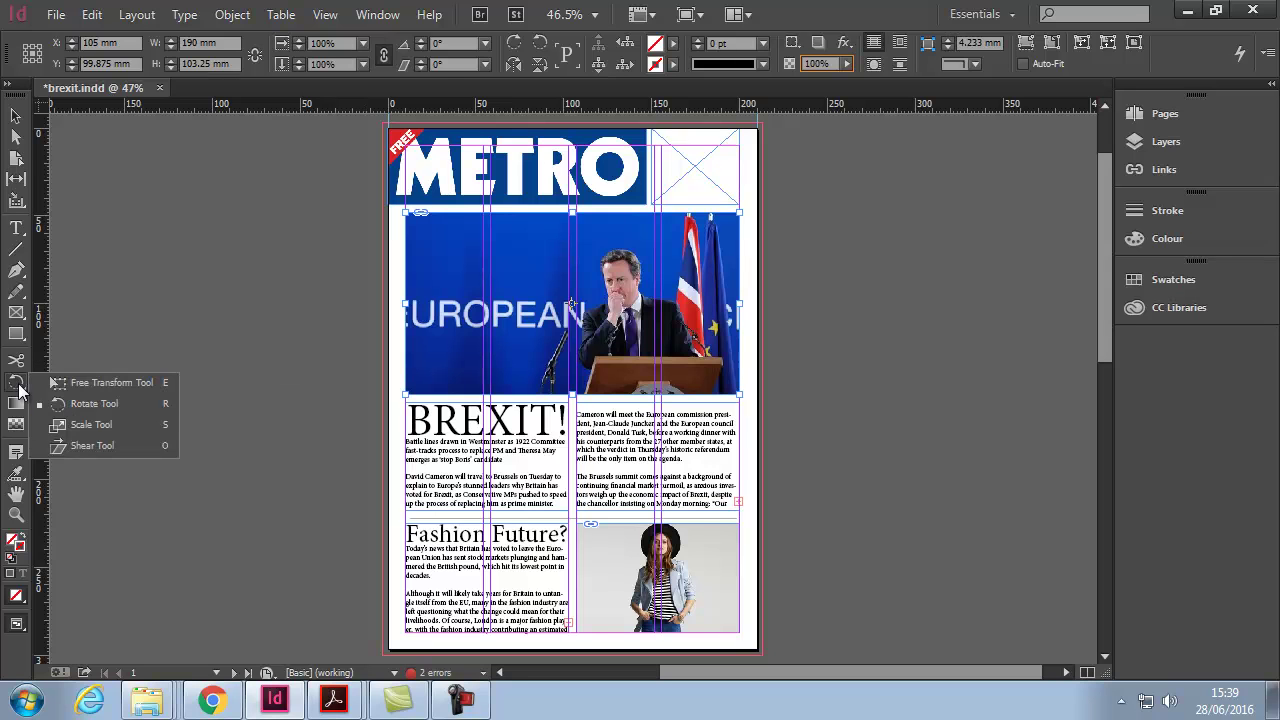
pyautogui.click(104, 430)
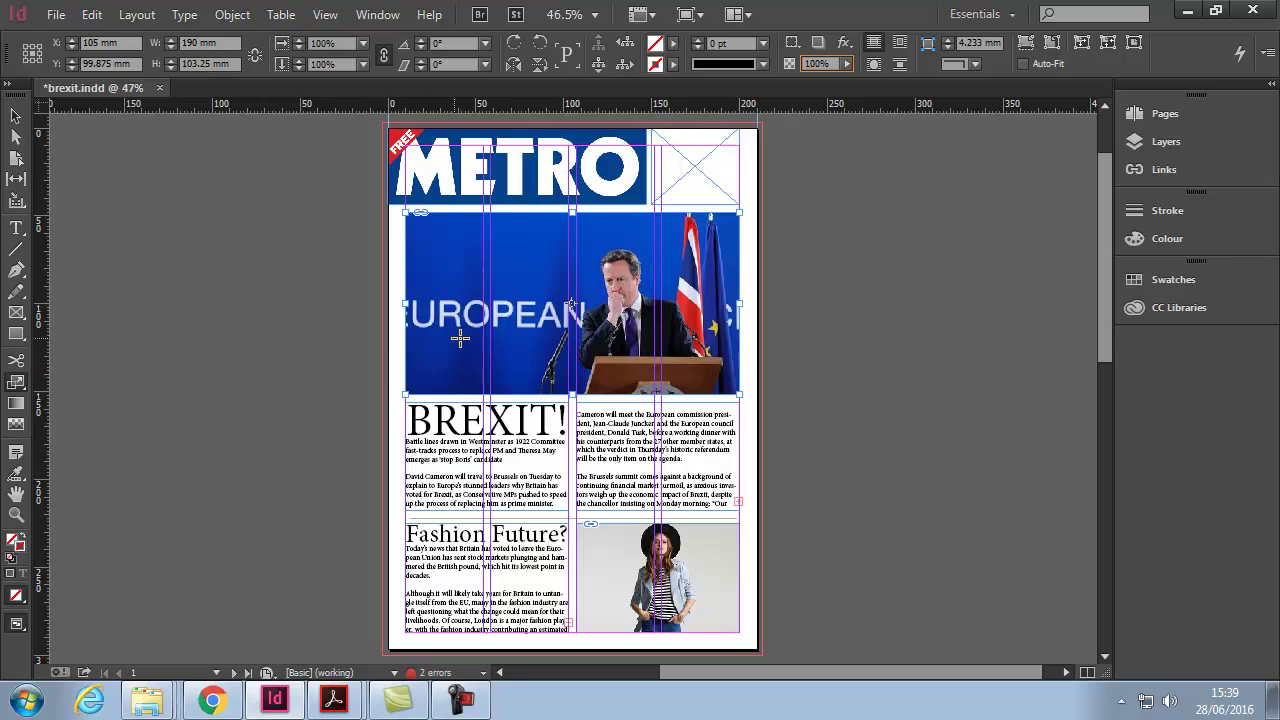
pyautogui.moveTo(405, 392); pyautogui.dragTo(520, 346)
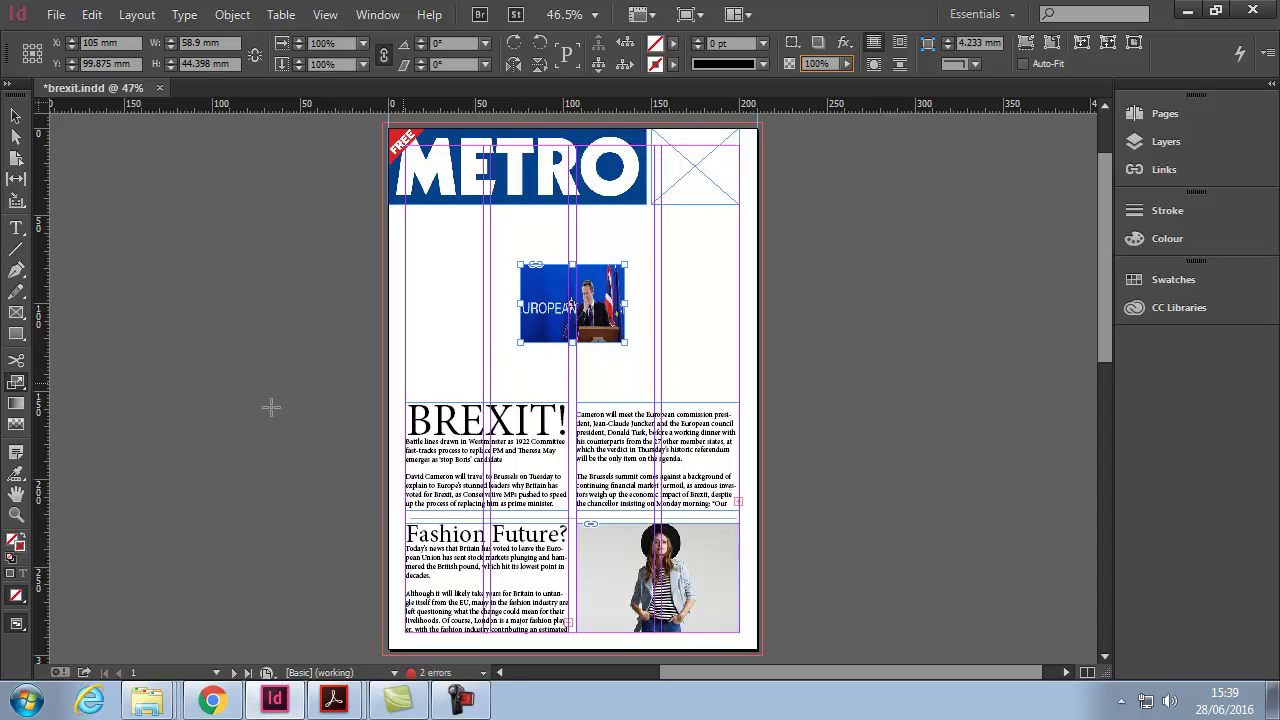
pyautogui.hotkey('ctrl', 'z')
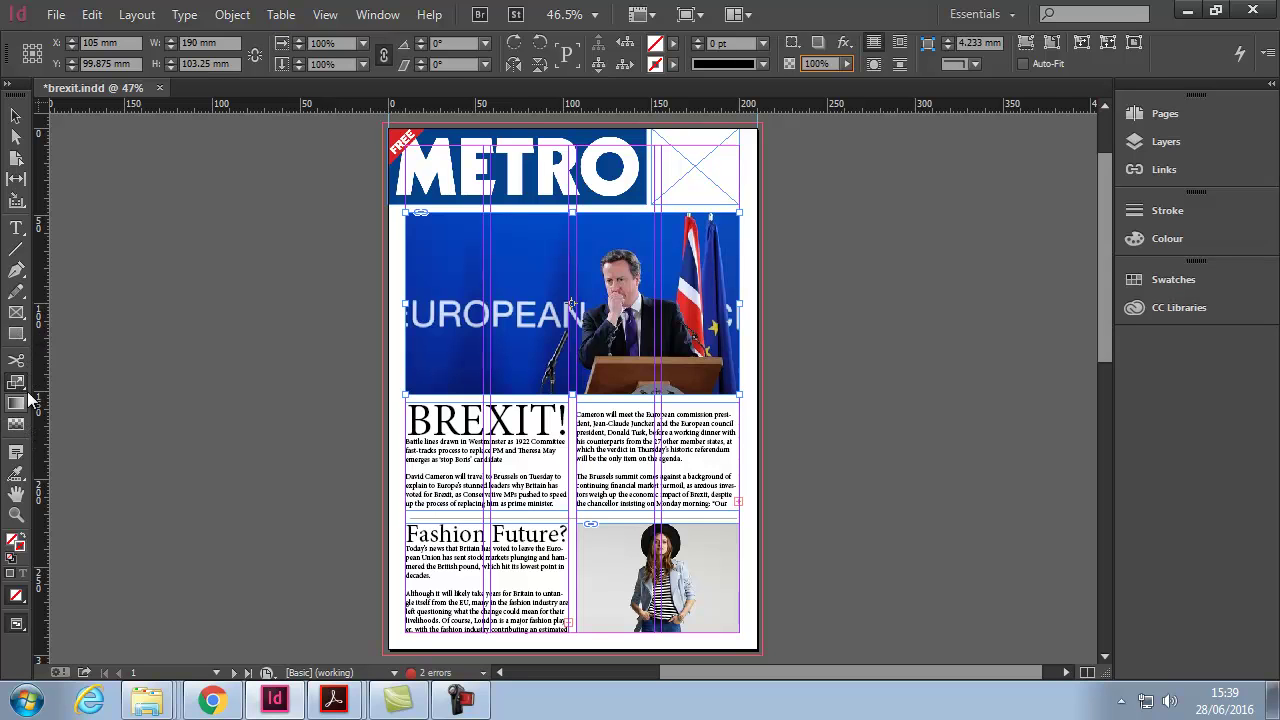
# Step: Try slanting the large photo strongly in two passes with the Shear tool, and undo both distortions
pyautogui.moveTo(20, 388); pyautogui.dragTo(86, 443)
pyautogui.moveTo(405, 213); pyautogui.dragTo(308, 584)
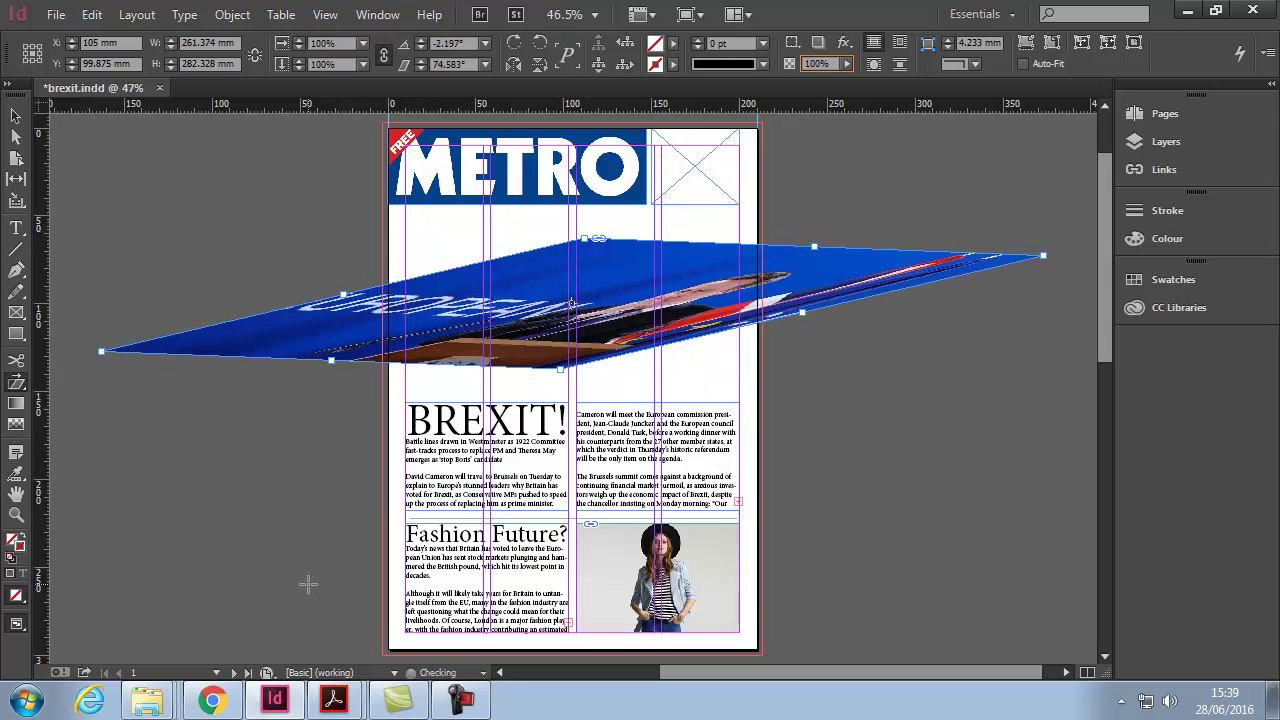
pyautogui.moveTo(582, 242); pyautogui.dragTo(432, 316)
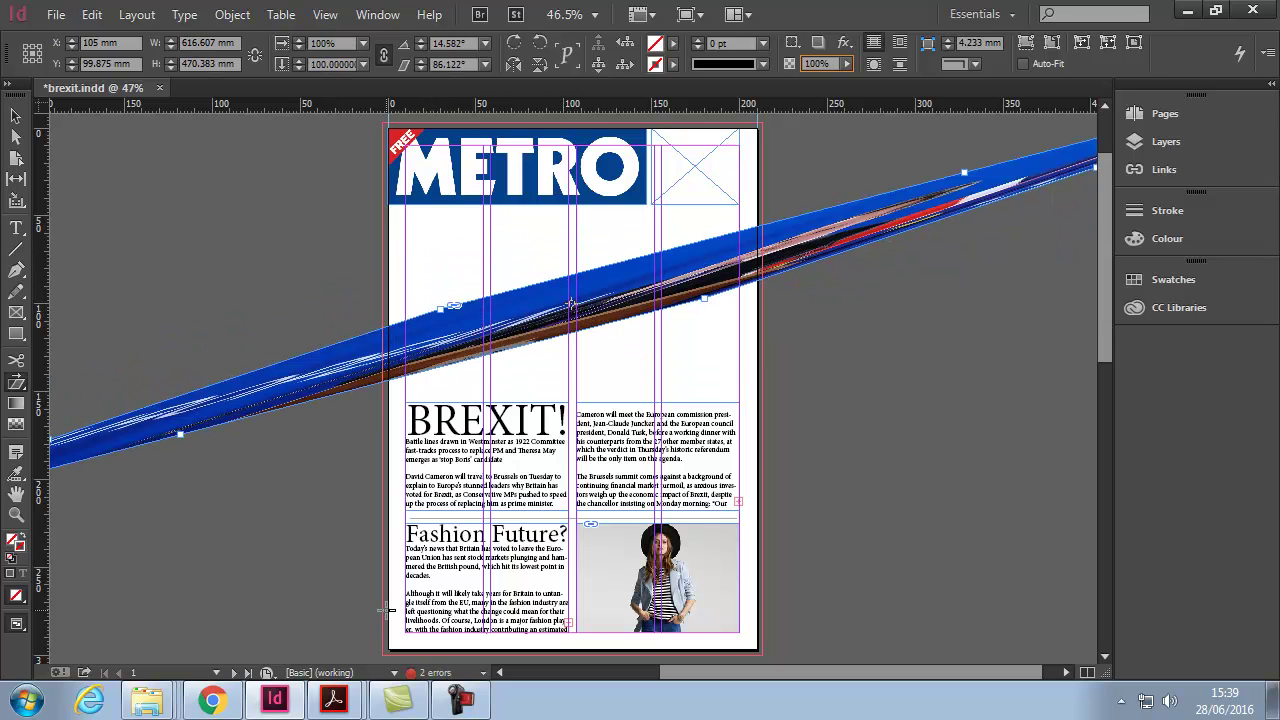
pyautogui.hotkey('ctrl', 'z')
pyautogui.hotkey('ctrl', 'z')
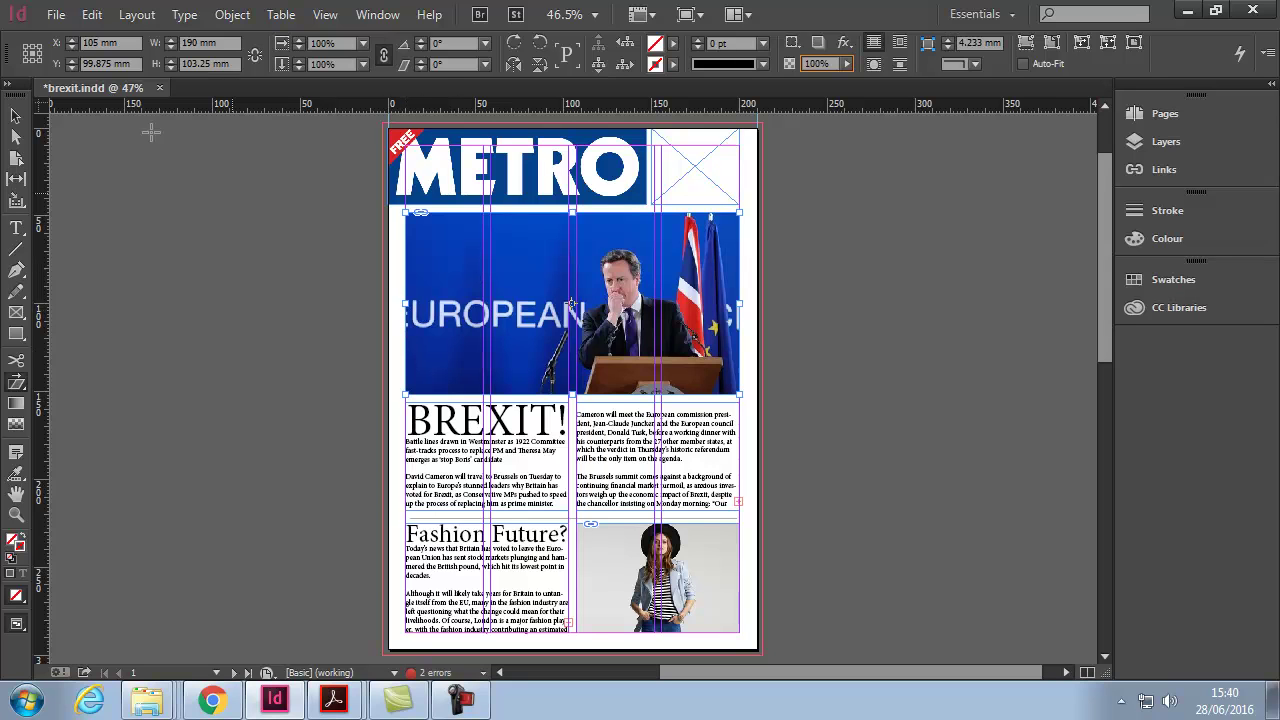
# Step: Set the large photo's reference point to its bottom-left corner, try rotating it about 20° around that corner, and undo the rotation
pyautogui.click(25, 60)
pyautogui.moveTo(18, 387); pyautogui.dragTo(94, 424)
pyautogui.moveTo(605, 310); pyautogui.dragTo(453, 340)
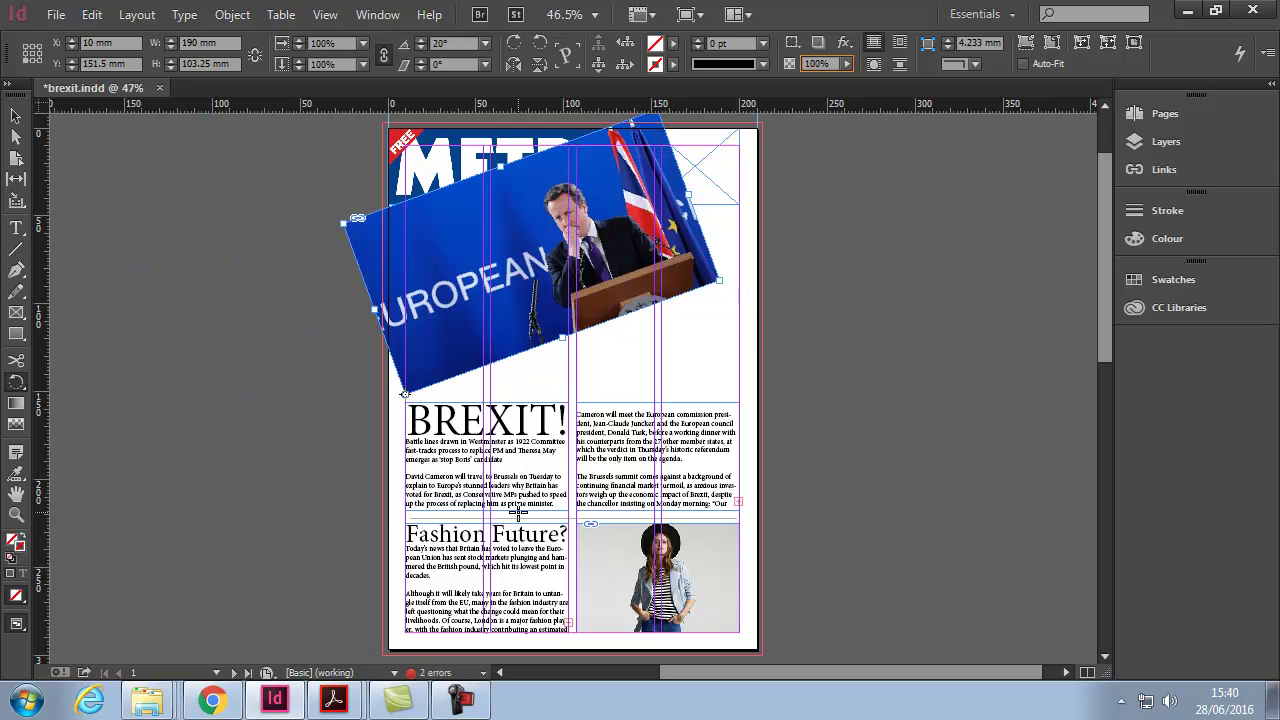
pyautogui.hotkey('ctrl', 'z')
pyautogui.hotkey('ctrl', 'z')
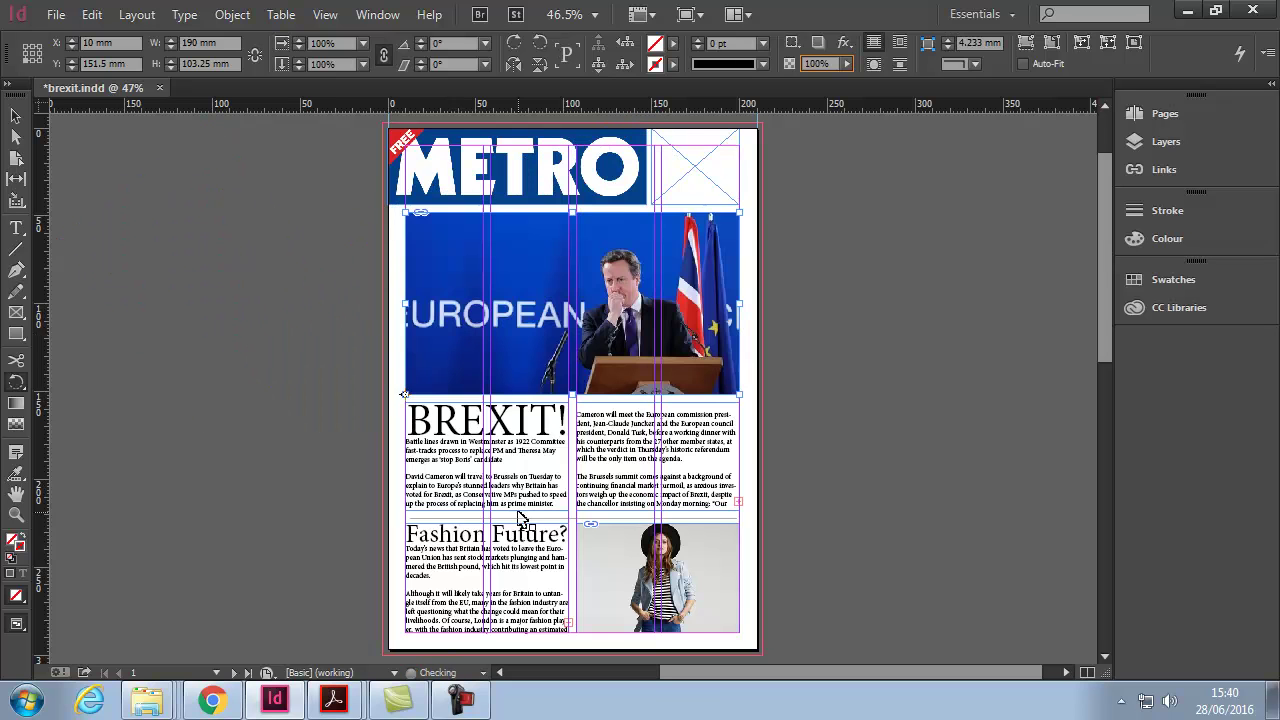
# Step: Try scaling the large photo towards its bottom-left corner to about 47.5 × 23.7 mm with the Scale tool
pyautogui.click(17, 383)
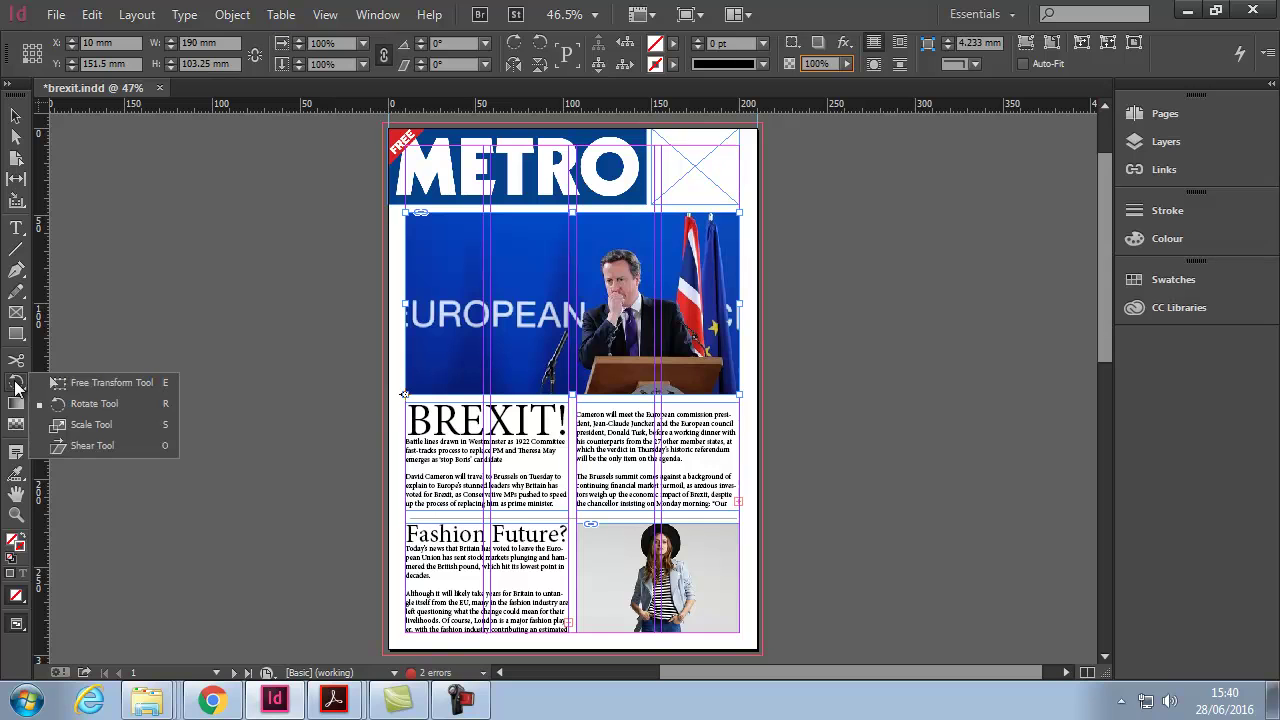
pyautogui.click(118, 422)
pyautogui.moveTo(618, 286); pyautogui.dragTo(455, 398)
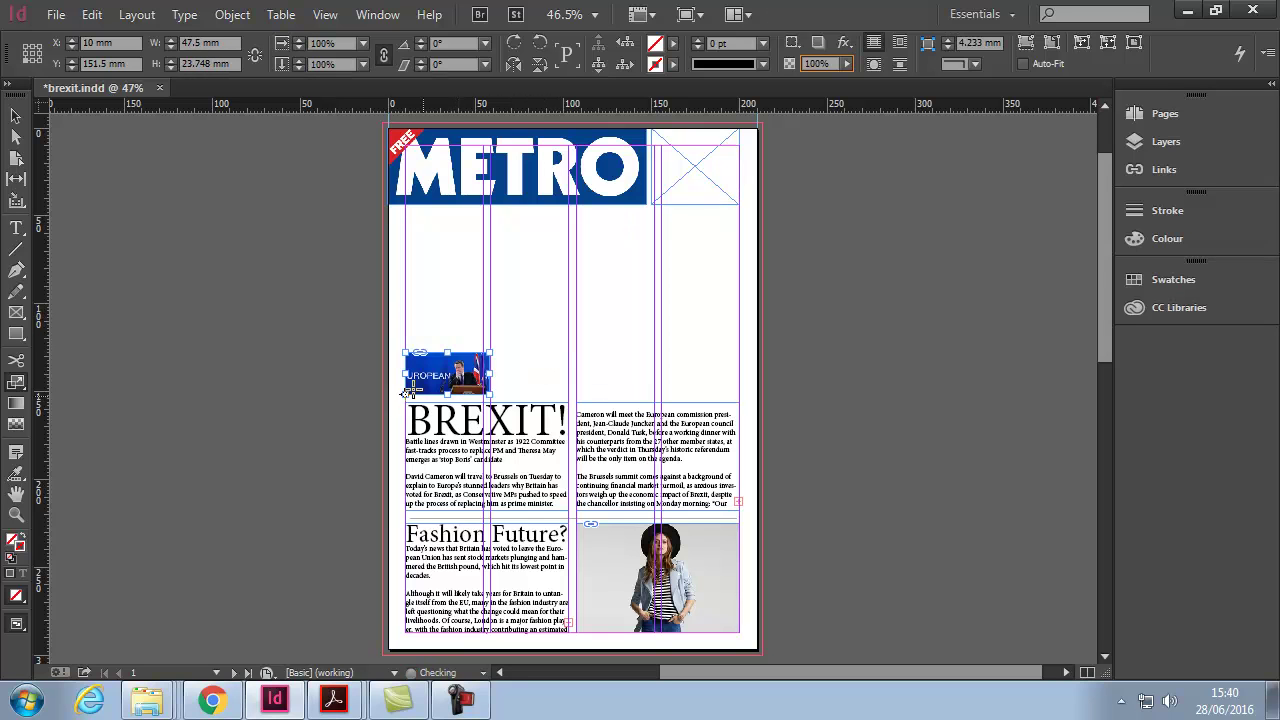
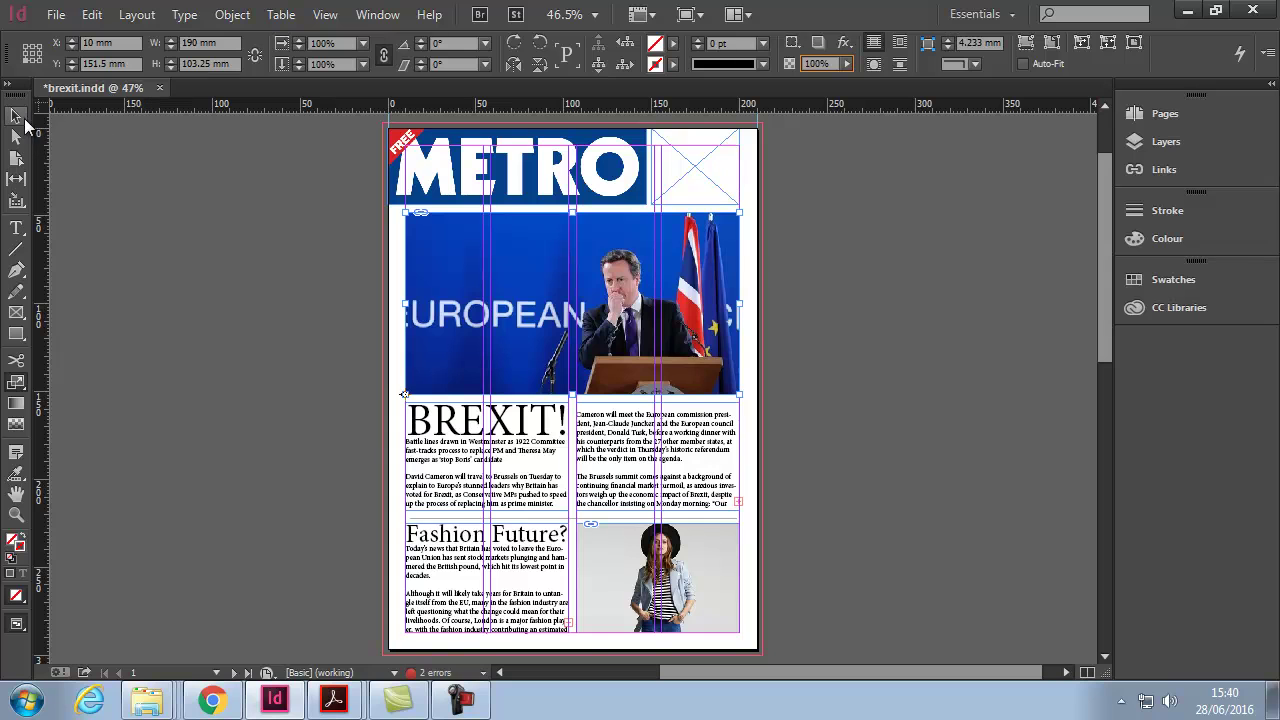
# Step: Try cropping the large photo's frame from its left edge to 95 mm wide, and select the full image inside it with Direct Selection
pyautogui.click(17, 118)
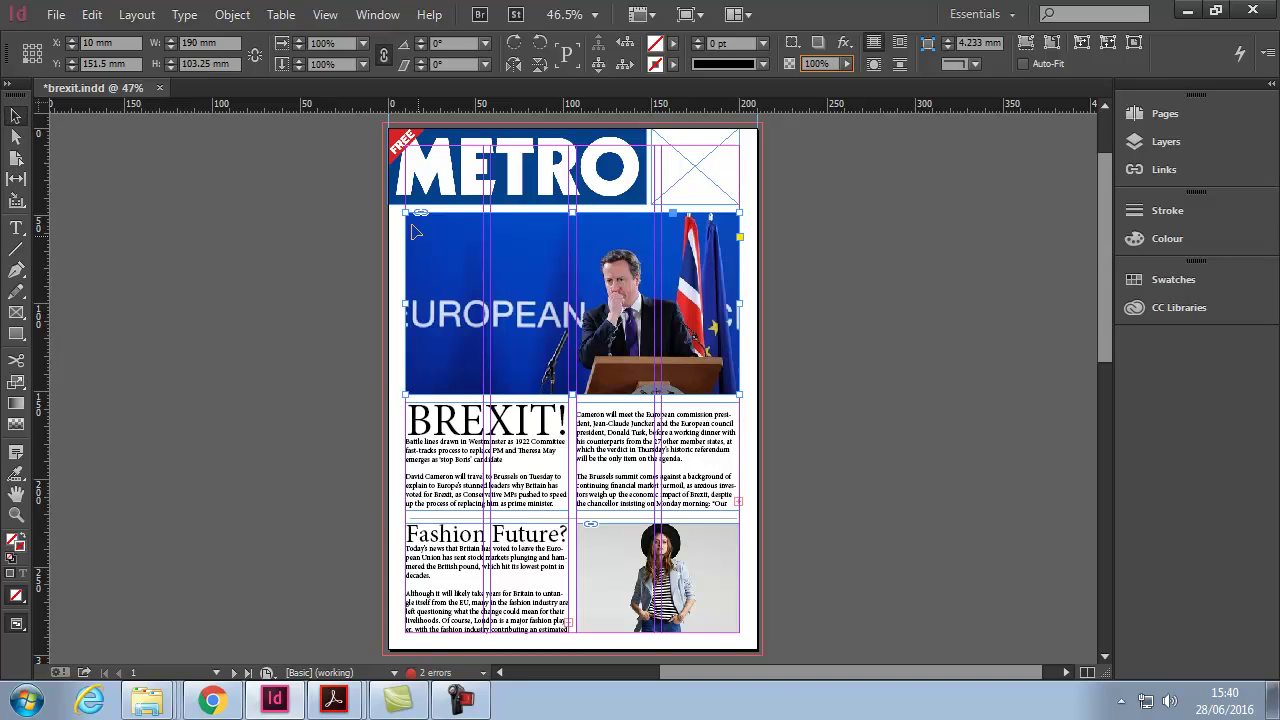
pyautogui.moveTo(410, 304); pyautogui.dragTo(573, 320)
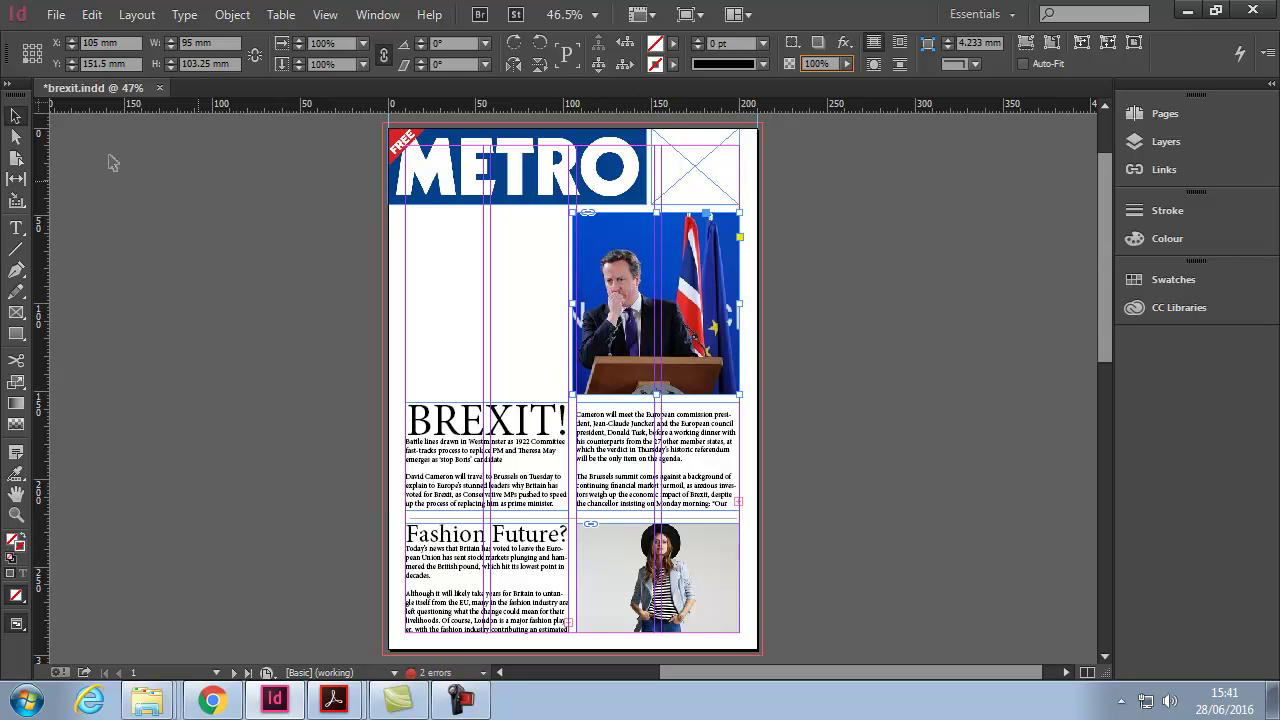
pyautogui.click(16, 137)
pyautogui.click(607, 262)
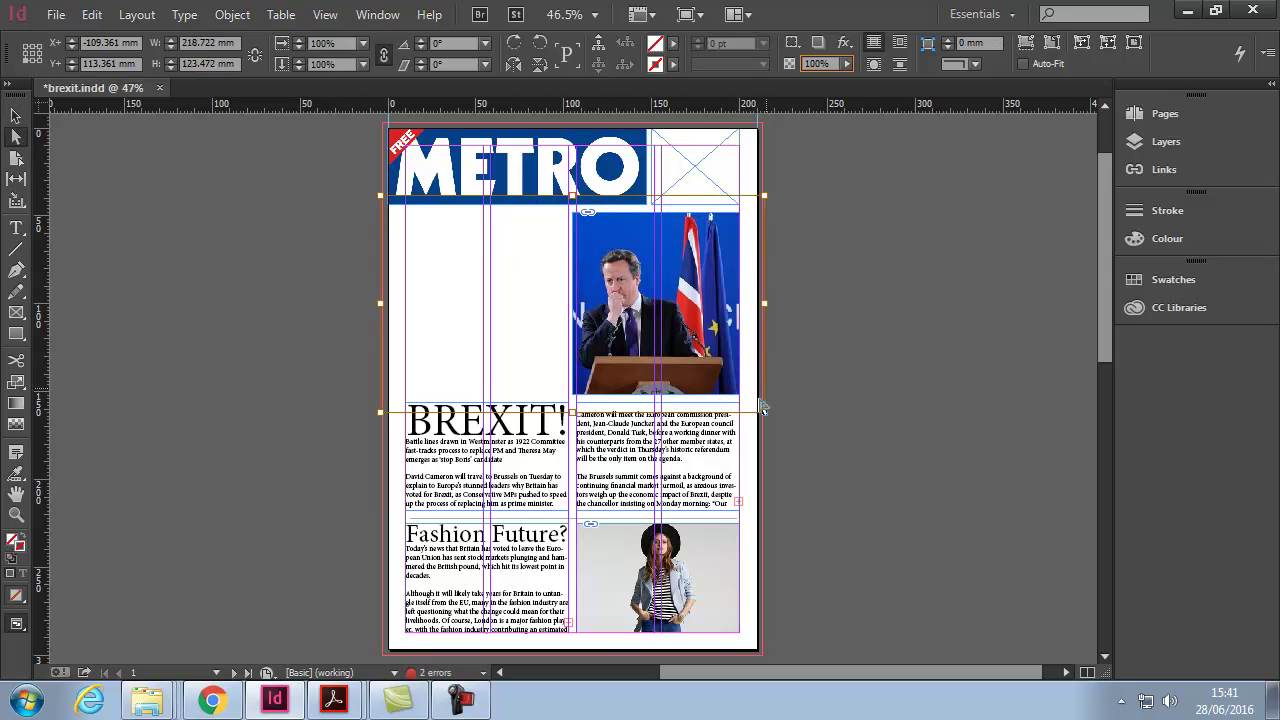
# Step: Reselect the large photo's frame with the Selection tool and undo its width change
pyautogui.click(17, 116)
pyautogui.click(837, 309)
pyautogui.click(863, 314)
pyautogui.click(676, 330)
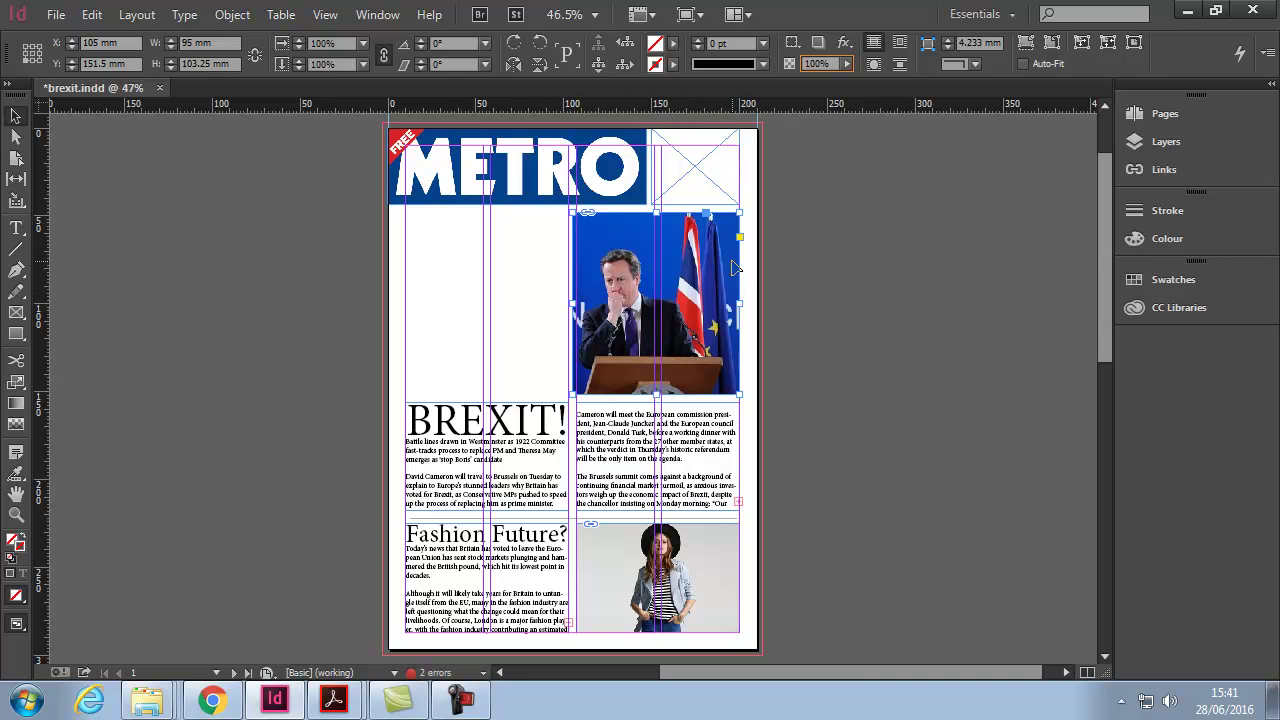
pyautogui.hotkey('ctrl', 'z')
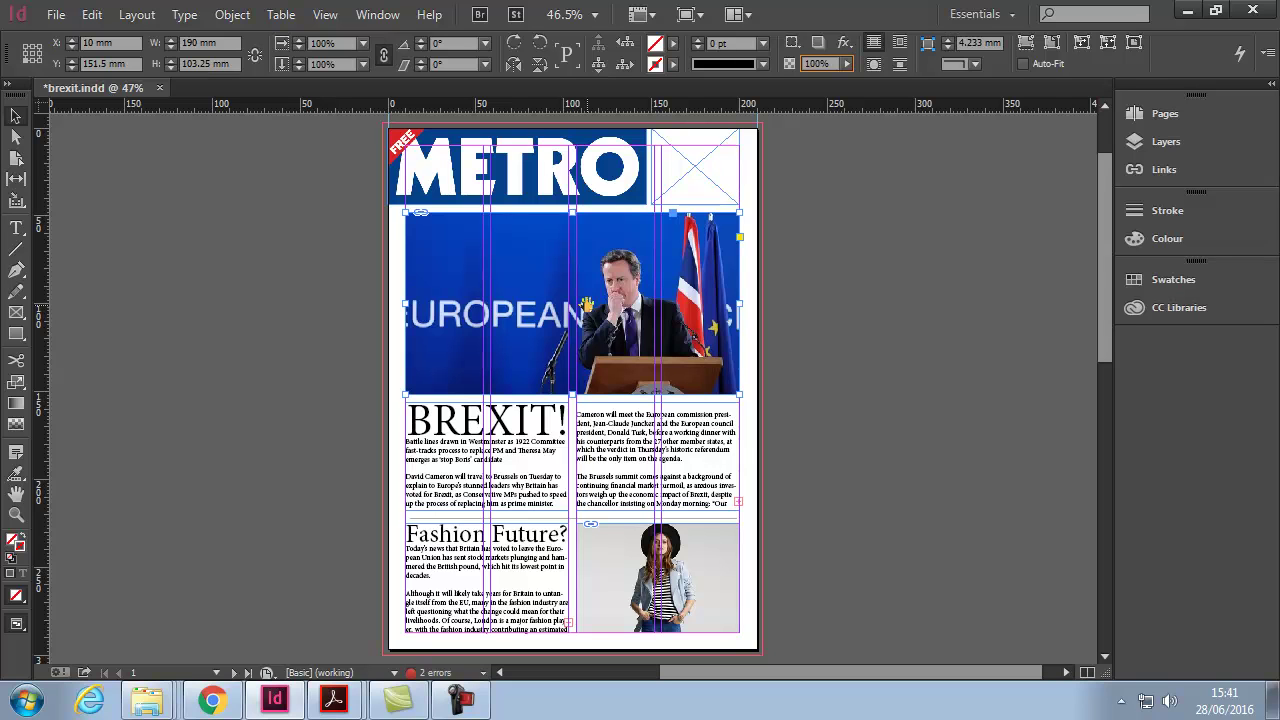
# Step: Try cropping the large photo's frame evenly around its centre, including a size of about 146 × 85 mm, and undo the changes
pyautogui.press('f')
pyautogui.moveTo(660, 263); pyautogui.dragTo(440, 378)
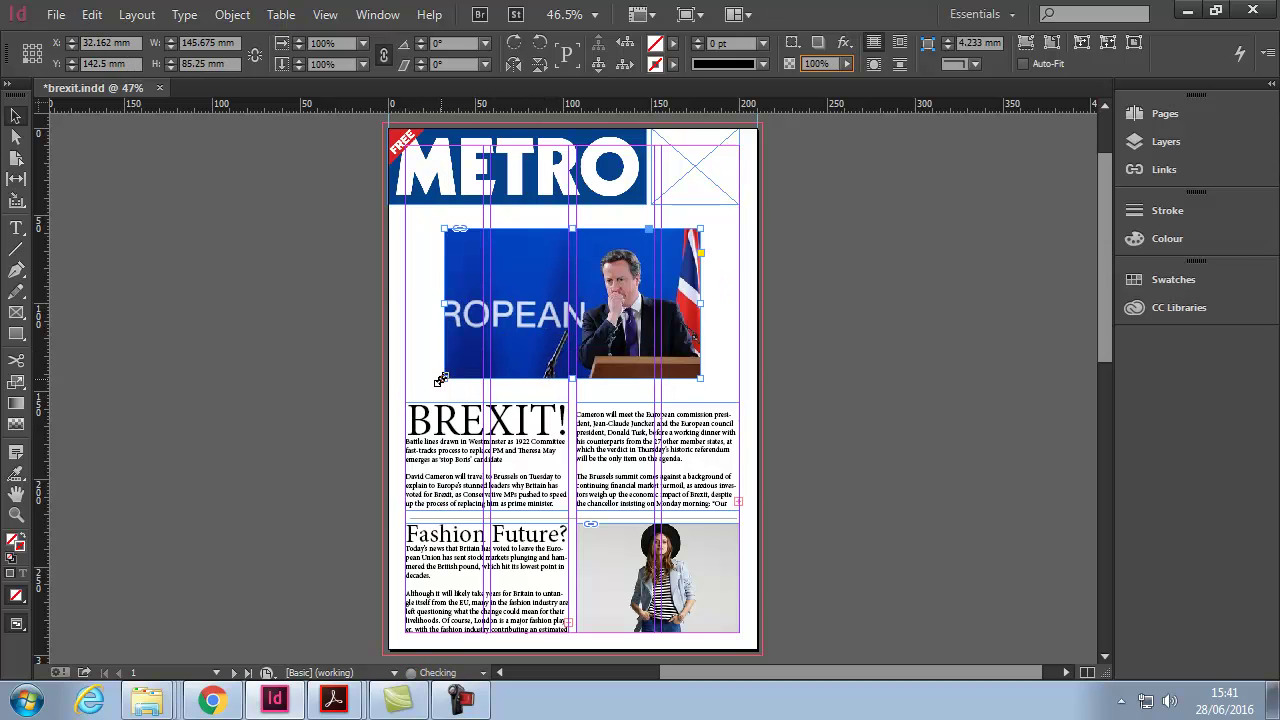
pyautogui.hotkey('ctrl', 'z')
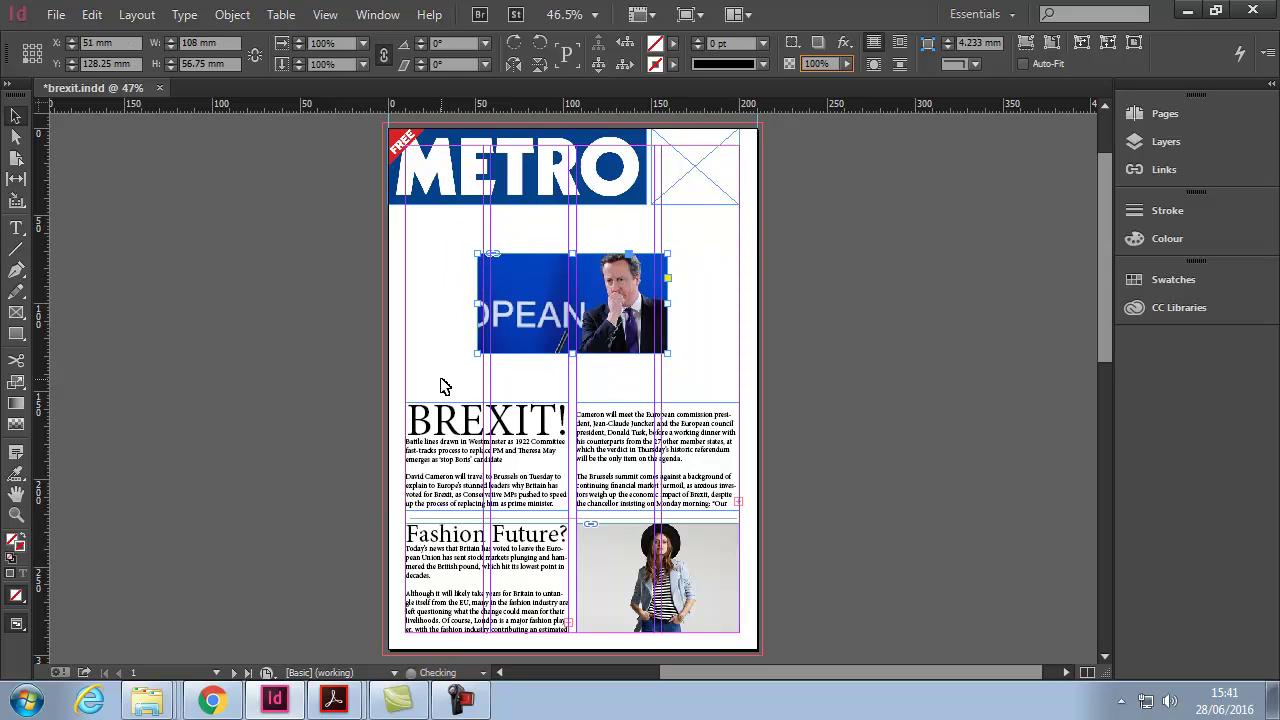
pyautogui.hotkey('ctrl', 'z')
# Step: Try cropping the large photo's frame proportionally from its bottom-left corner to about 137 × 74 mm, and undo the resize
pyautogui.moveTo(408, 395); pyautogui.dragTo(498, 344)
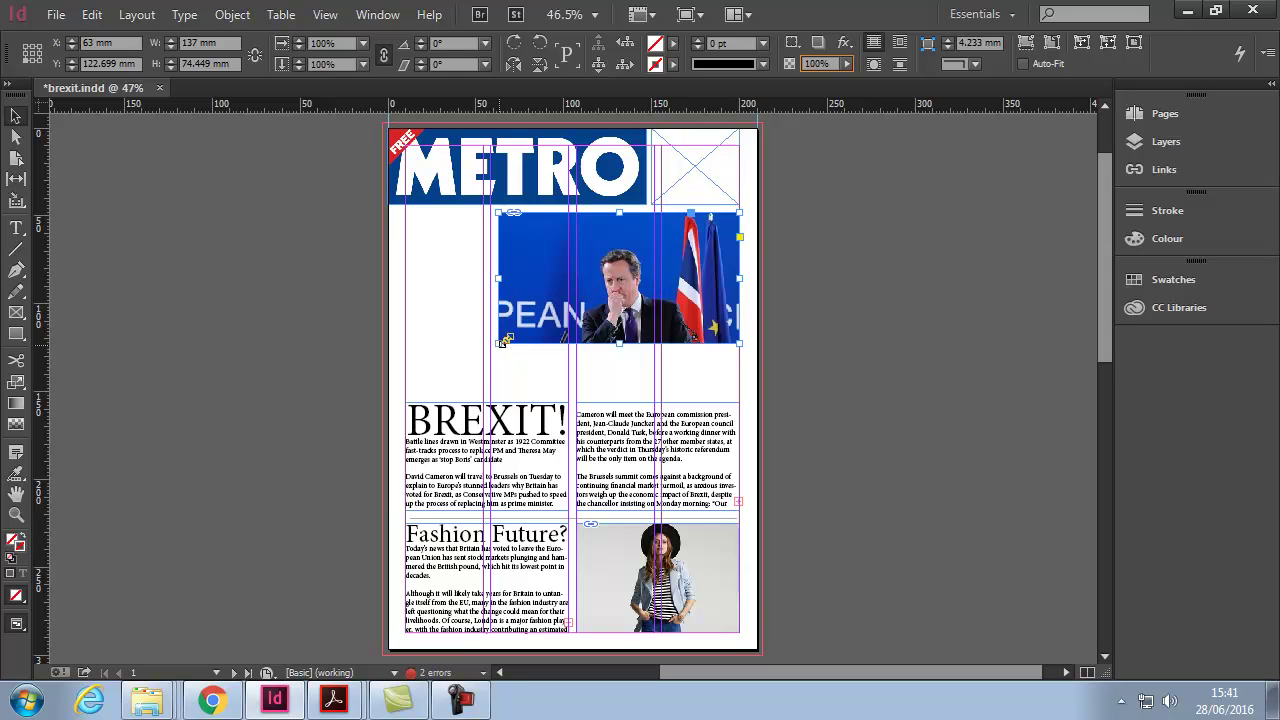
pyautogui.moveTo(541, 326)
pyautogui.mouseDown()
pyautogui.moveTo(584, 306)
pyautogui.moveTo(541, 326)
pyautogui.mouseUp()
pyautogui.hotkey('ctrl', 'z')
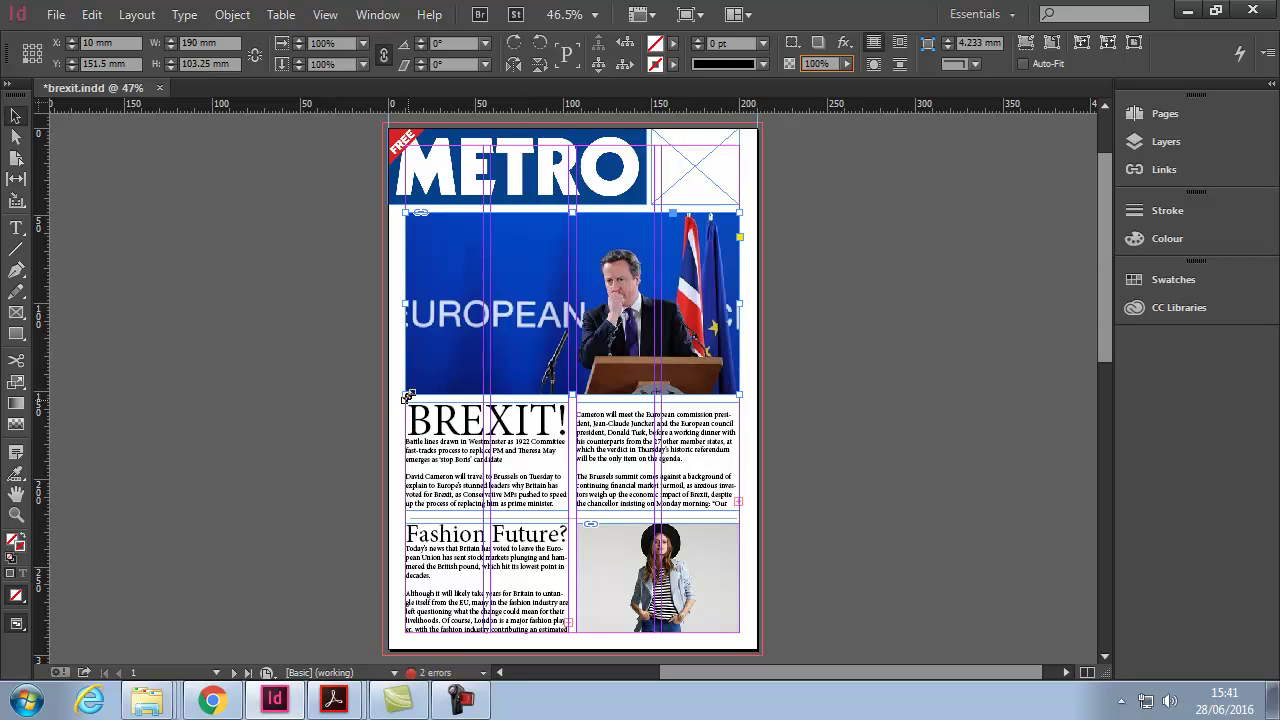
# Step: Try scaling the large photo and its frame together to about 129 × 73 mm and 100 × 54.5 mm, undoing each, and deselect it
pyautogui.moveTo(408, 396); pyautogui.dragTo(518, 410)
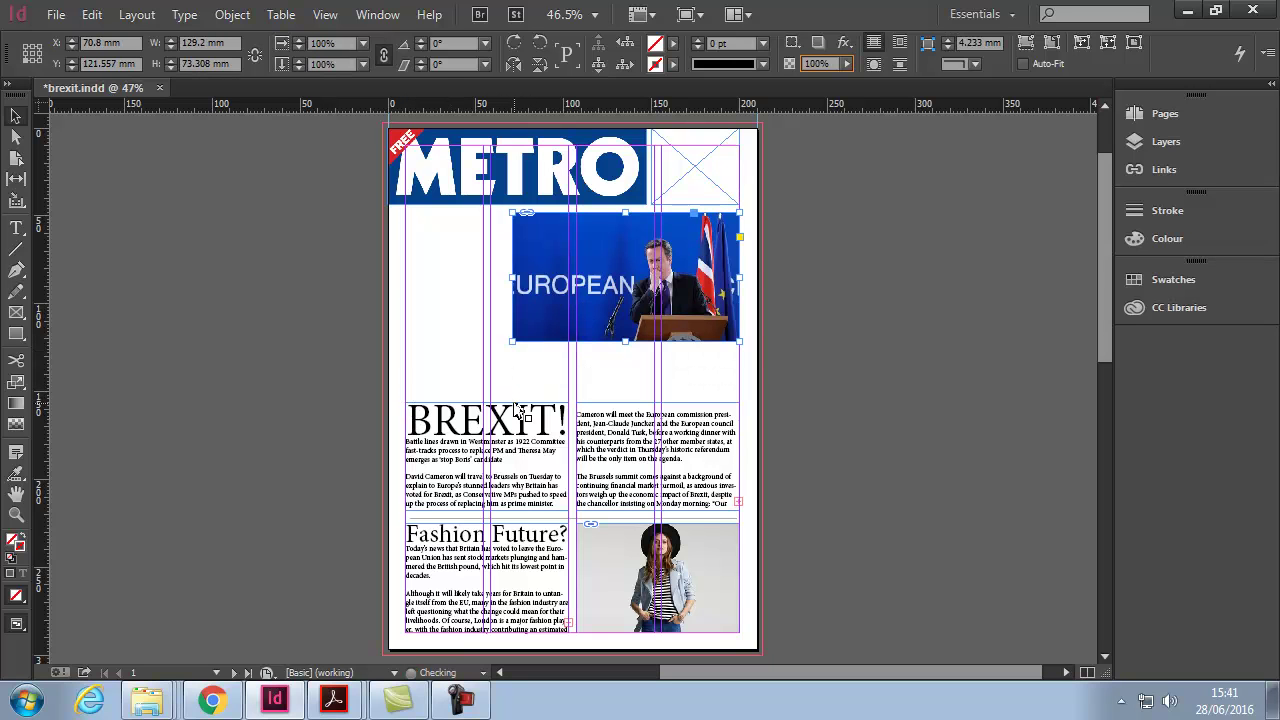
pyautogui.hotkey('ctrl', 'z')
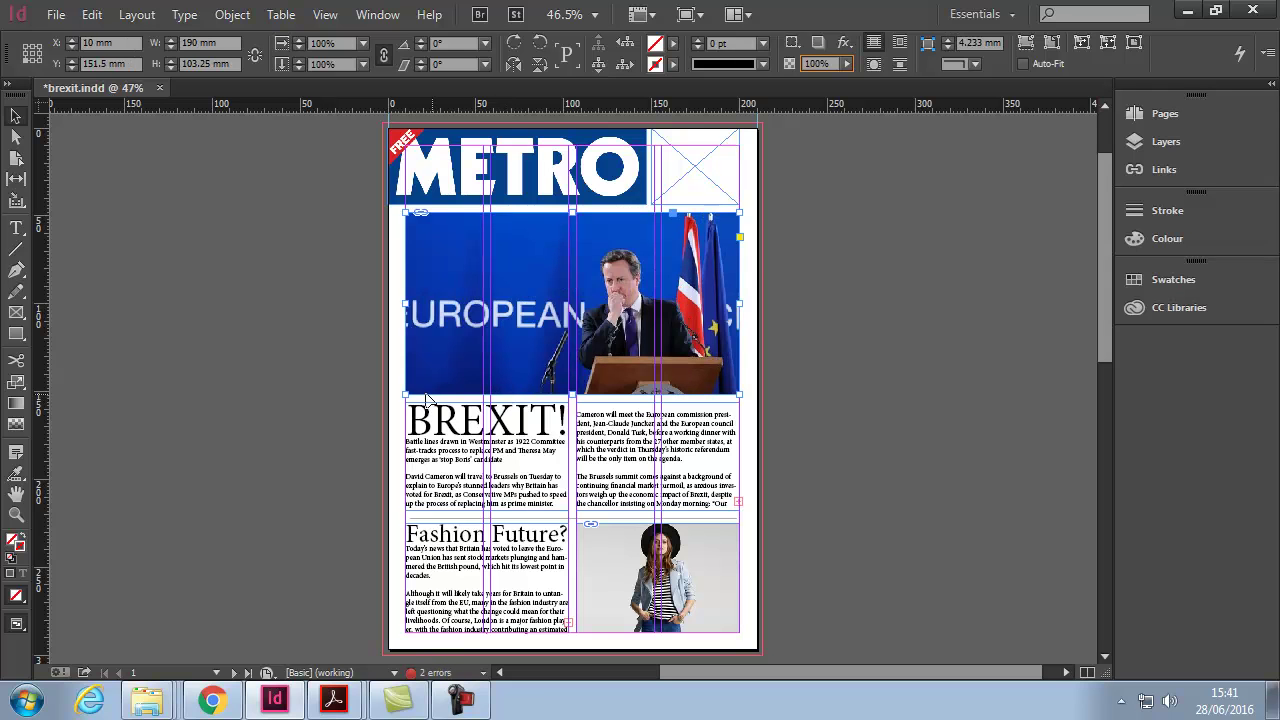
pyautogui.moveTo(409, 390); pyautogui.dragTo(565, 308)
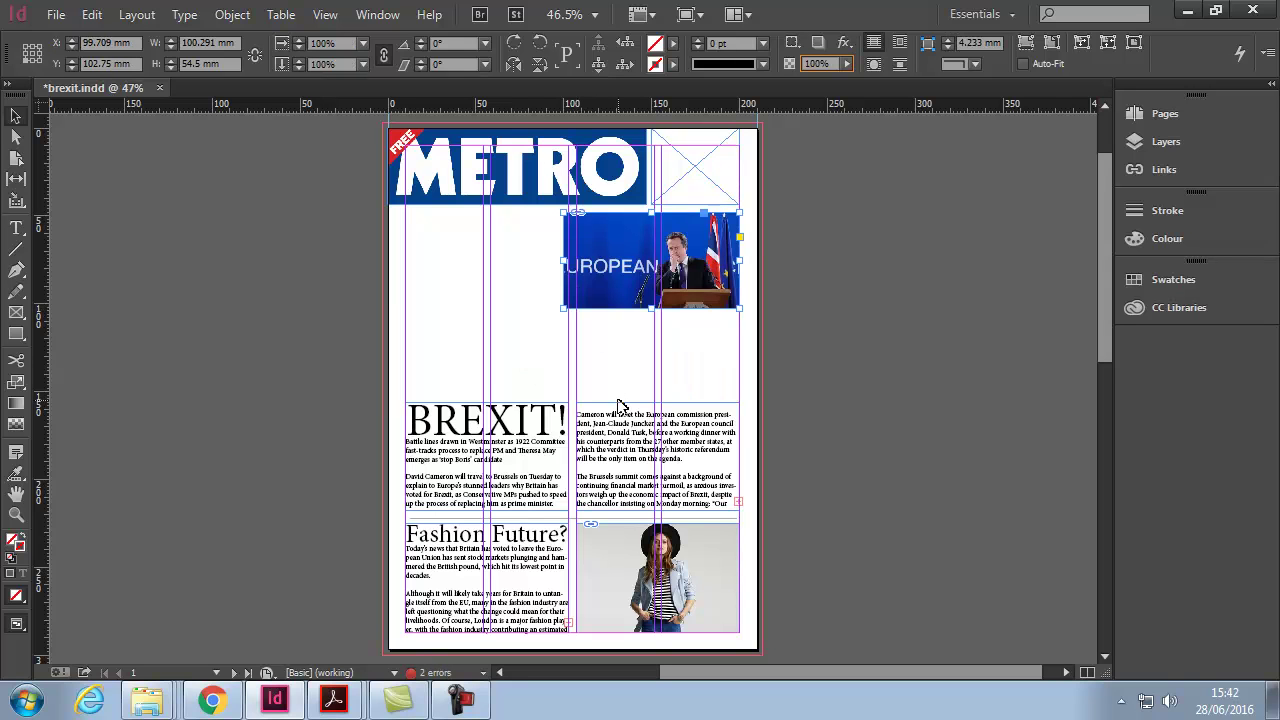
pyautogui.hotkey('ctrl', 'z')
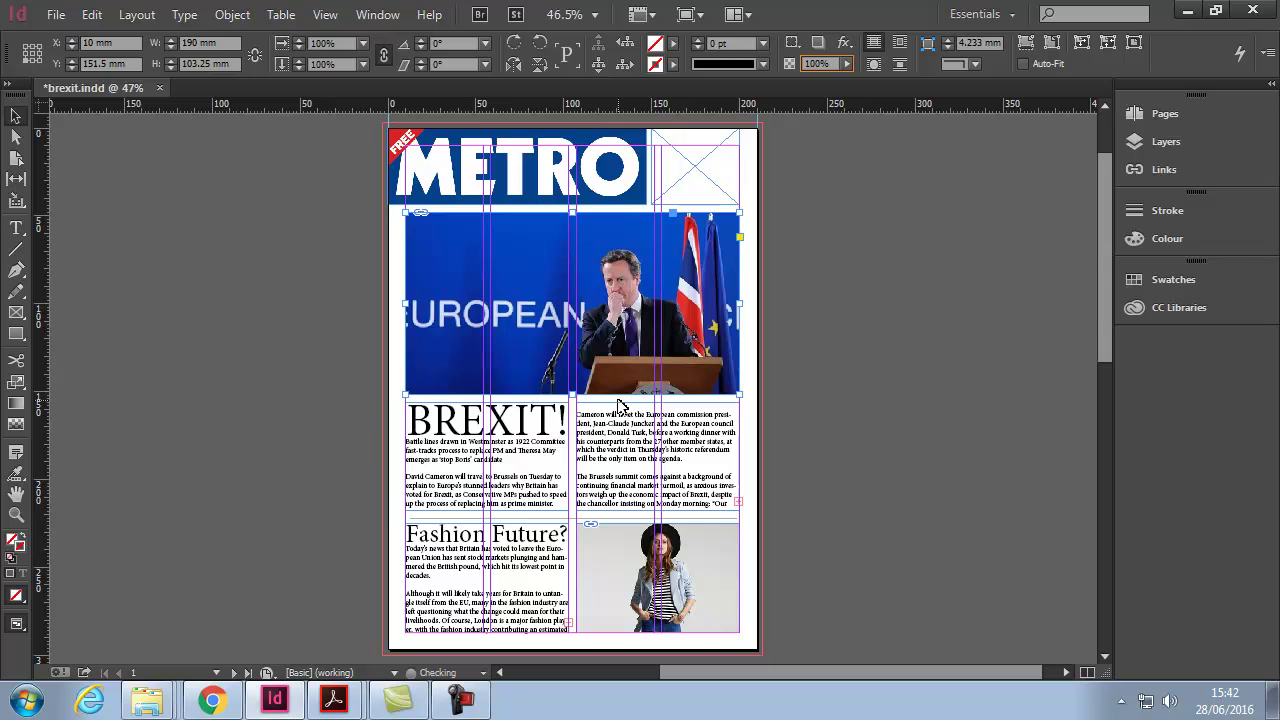
pyautogui.click(791, 375)
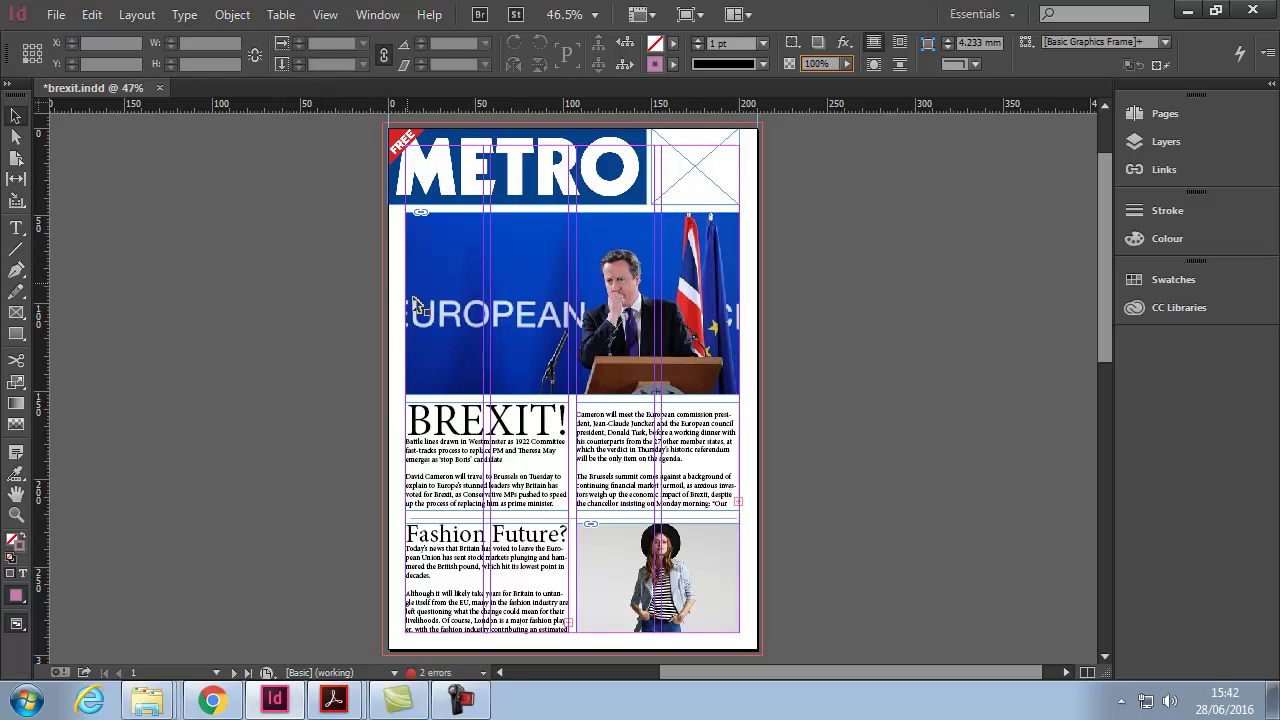
# Step: Scale the large photo together with its frame to about 106 × 58 mm and position its bottom-left corner at about X 58.6, Y 131.8 mm
pyautogui.click(440, 366)
pyautogui.moveTo(405, 395); pyautogui.dragTo(552, 314)
pyautogui.moveTo(633, 307); pyautogui.dragTo(571, 353)
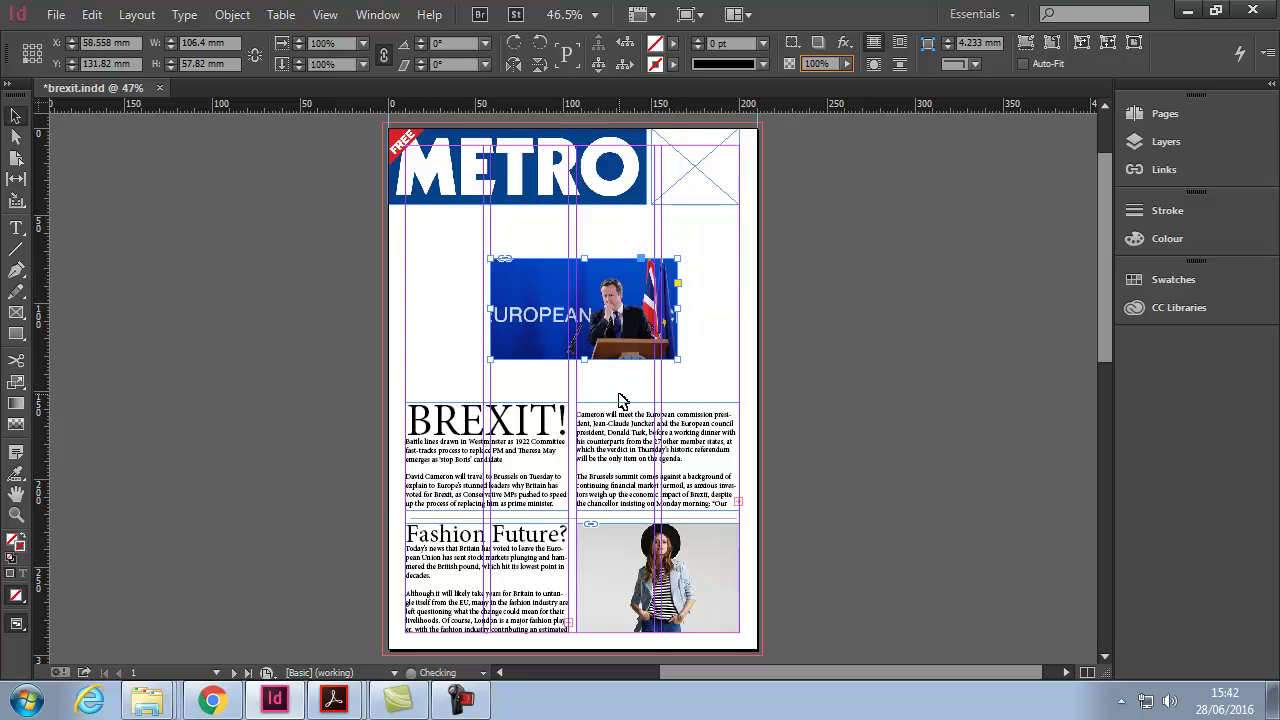